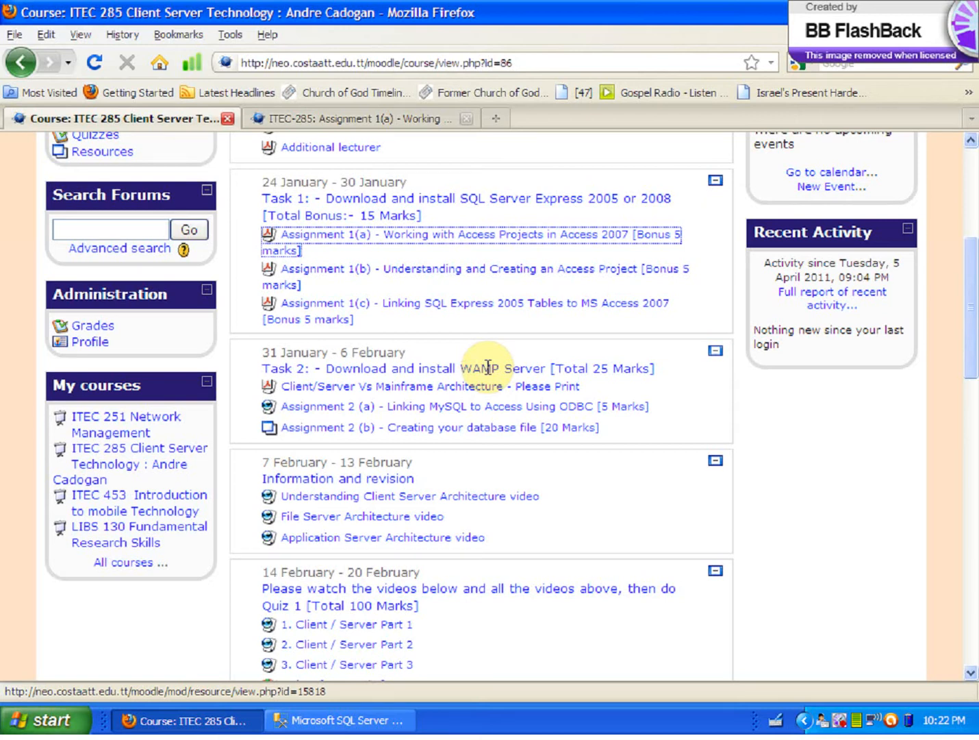
- Launch Microsoft Access 2007 from the installed Microsoft Office programs
left_click(45, 729)
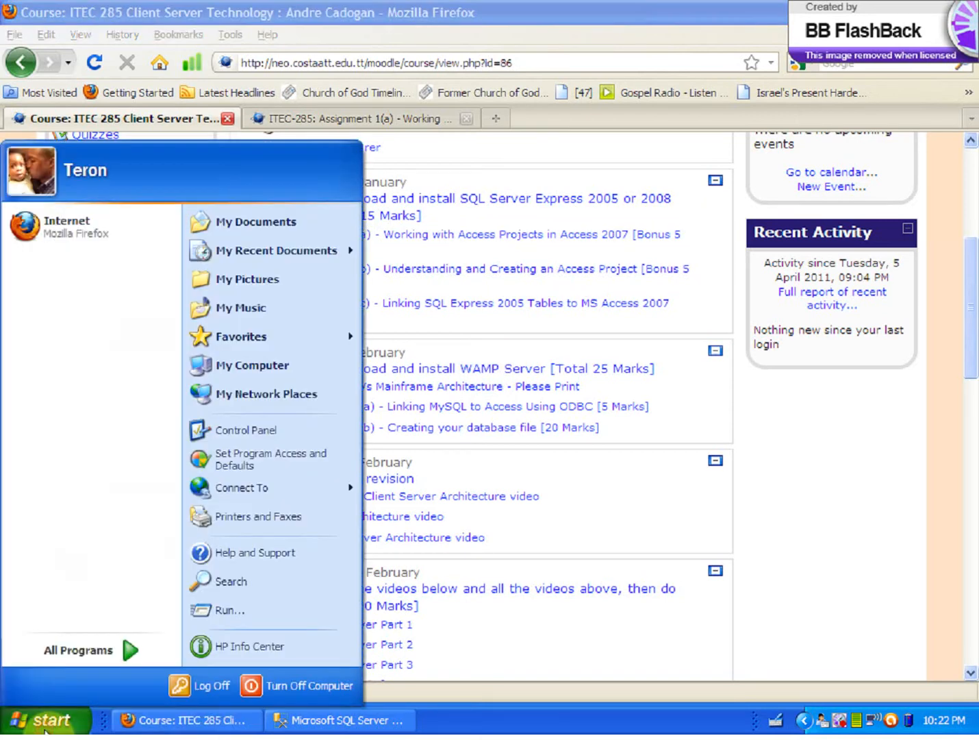
left_click(104, 644)
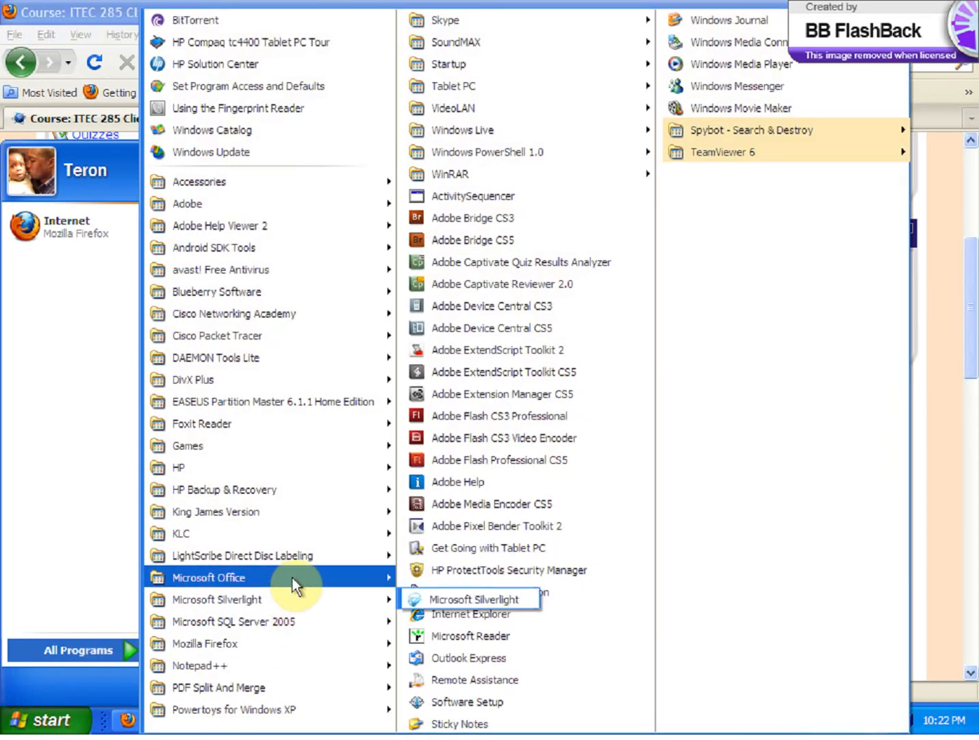
mouse_move(292, 578)
left_click(478, 402)
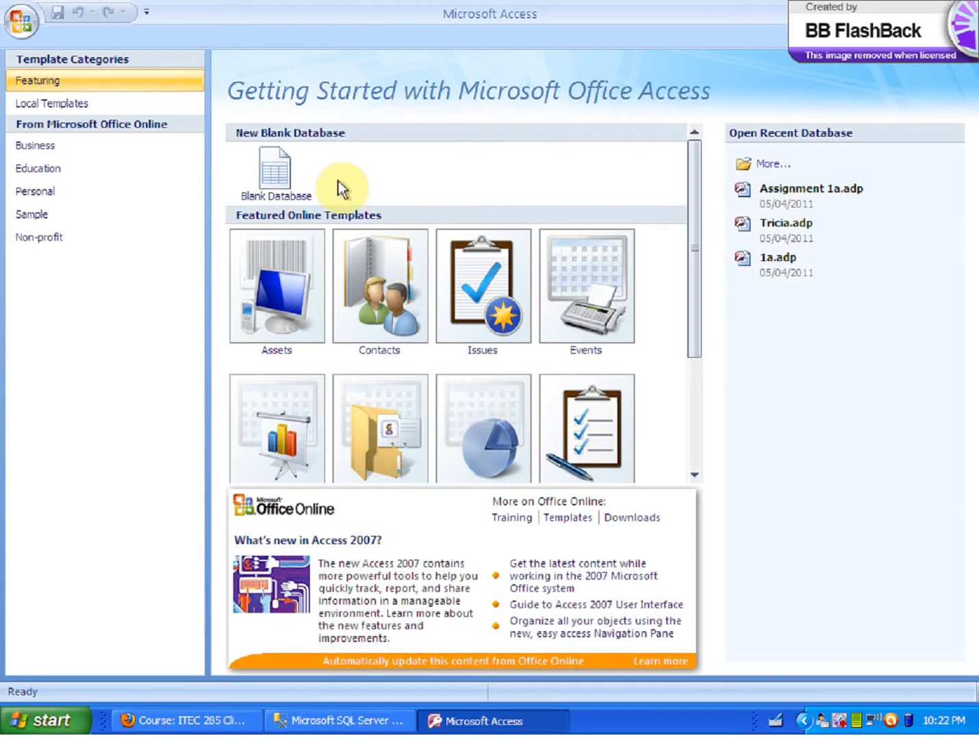
- Start a new blank database and set its file type to Microsoft Office Access Projects (*.adp) in My Documents
left_click(292, 171)
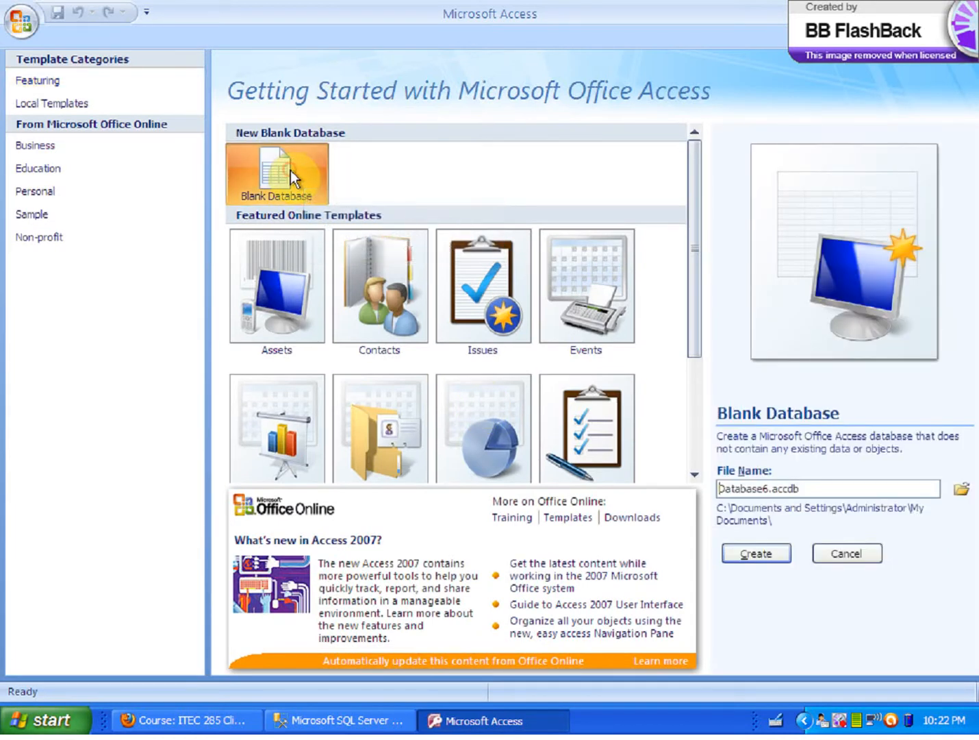
left_click(961, 488)
left_click(761, 515)
left_click(742, 569)
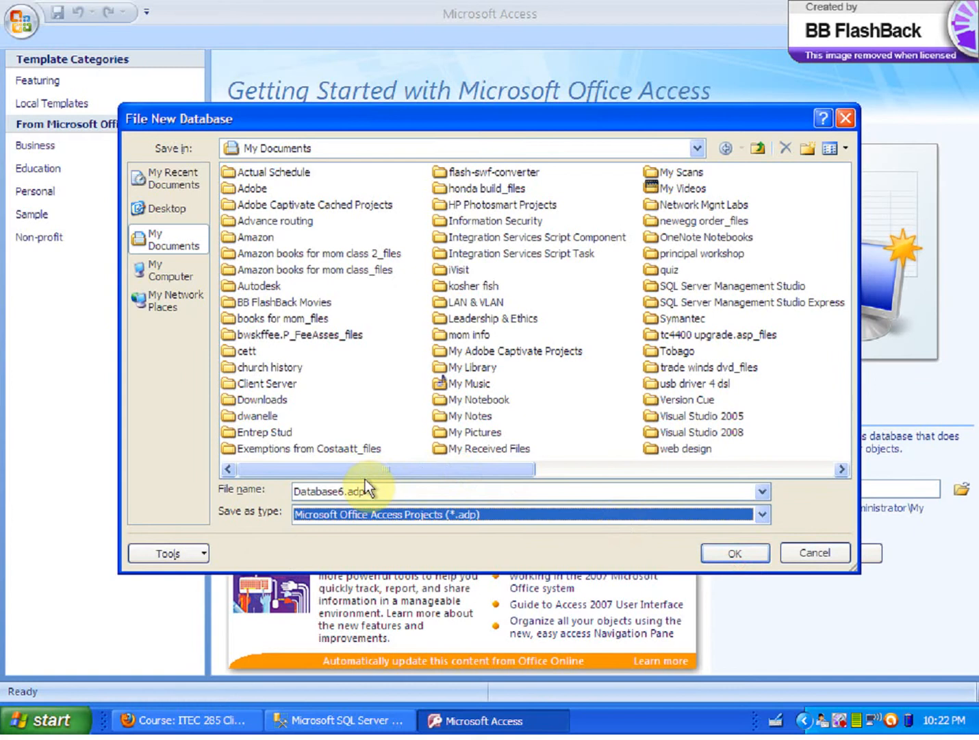
- Enter "Assignment 1a video" as the file name, keeping the .adp extension
left_click_drag(344, 492, 203, 496)
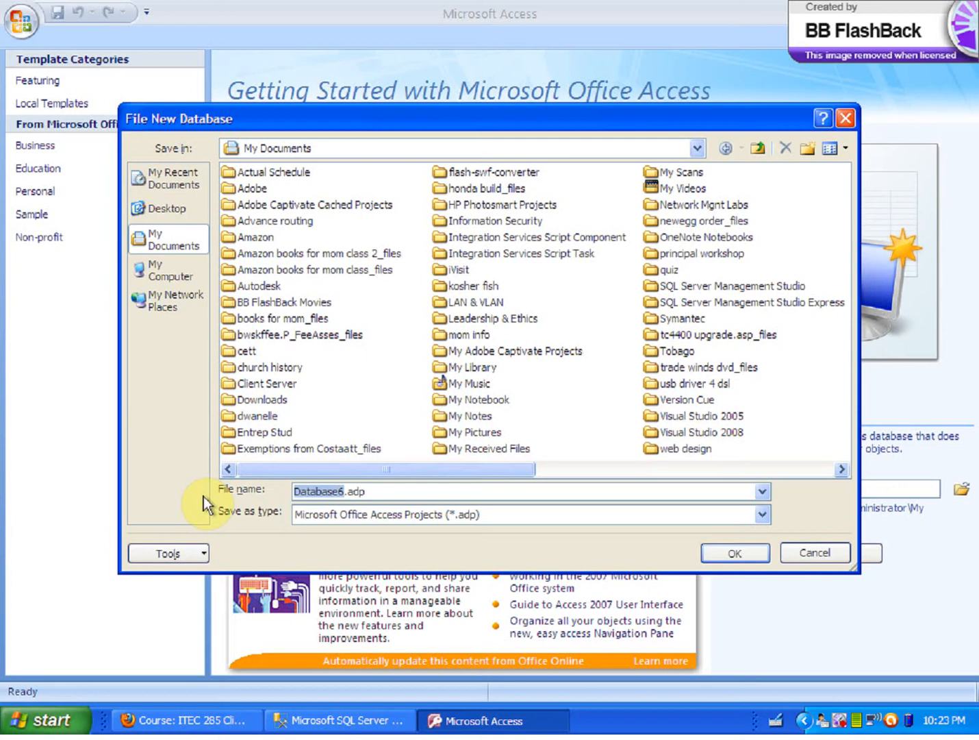
type("Assign")
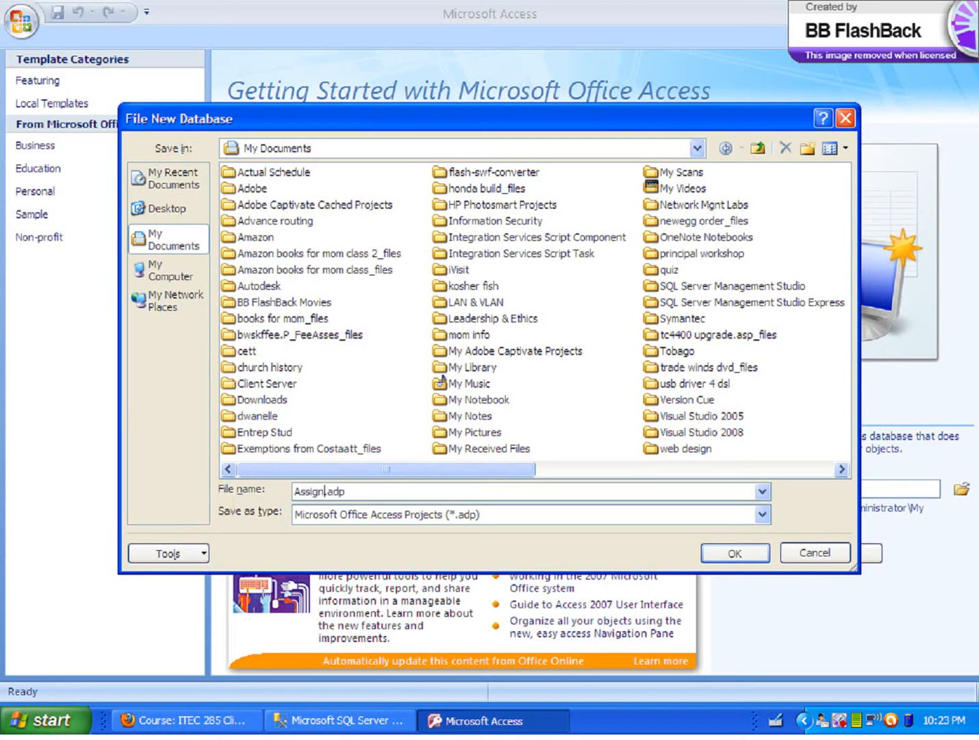
type("ment 1a video")
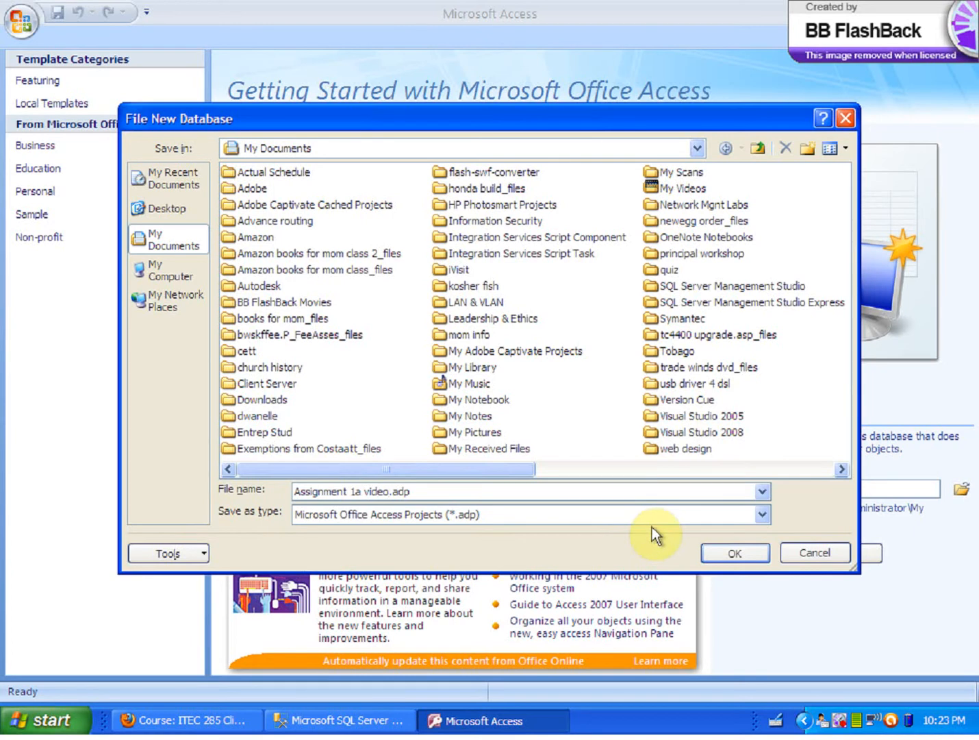
- Change the file name to Project 1a.adp and create the Access project
key("BackSpace")
key("BackSpace")
key("BackSpace")
key("BackSpace")
key("BackSpace")
key("BackSpace")
key("BackSpace")
key("BackSpace")
key("BackSpace")
key("BackSpace")
key("BackSpace")
key("BackSpace")
key("BackSpace")
key("BackSpace")
key("BackSpace")
key("BackSpace")
key("BackSpace")
key("BackSpace")
key("BackSpace")
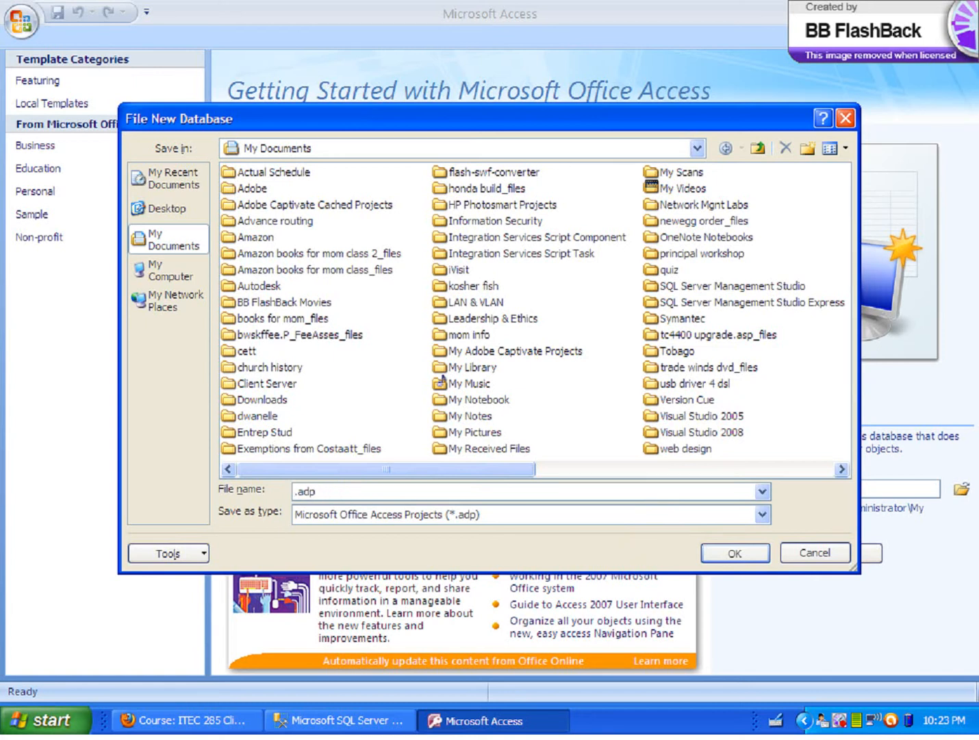
type("Project 1a")
left_click(737, 556)
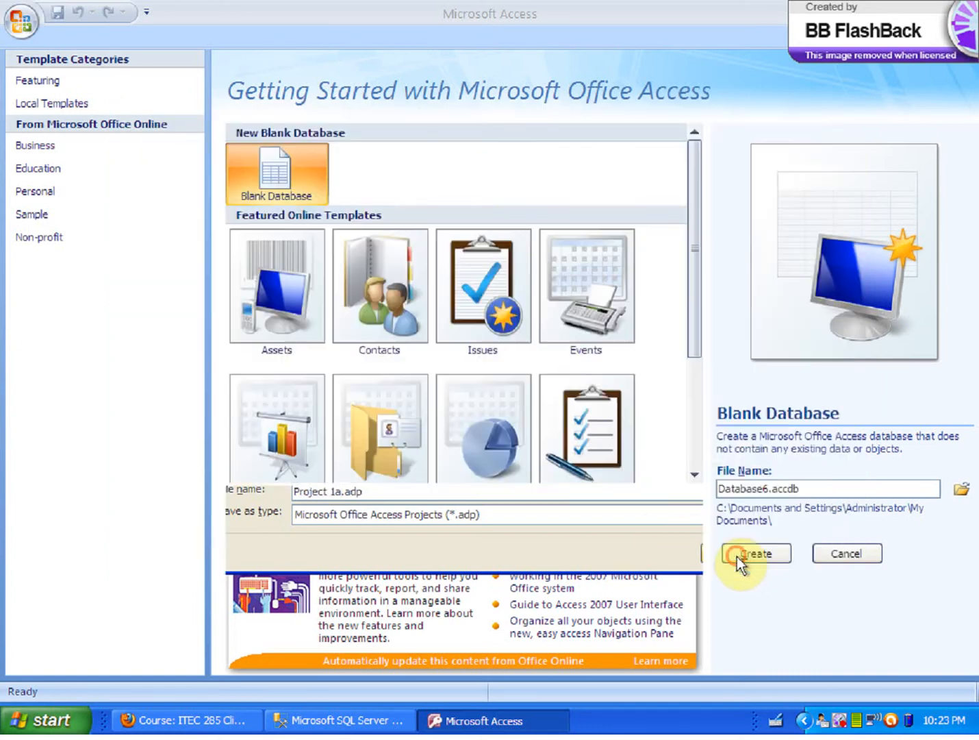
left_click(744, 559)
- Connect the project to existing SQL Server data on server ANTON\sqlexpress using Windows NT Integrated security
left_click(426, 416)
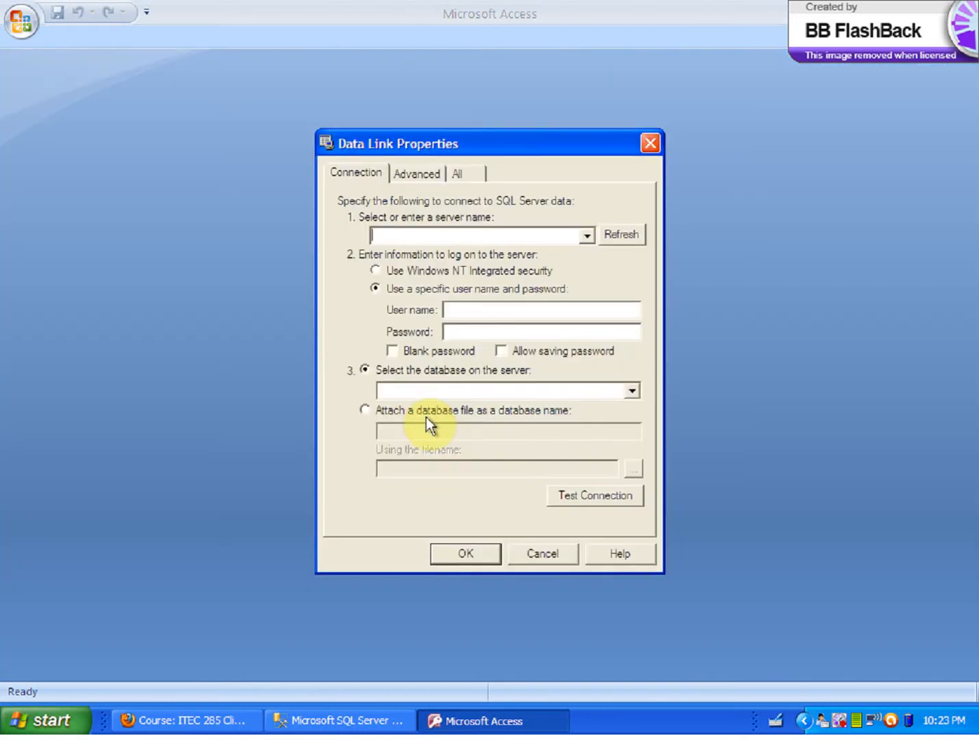
left_click(586, 235)
left_click(522, 252)
left_click(520, 236)
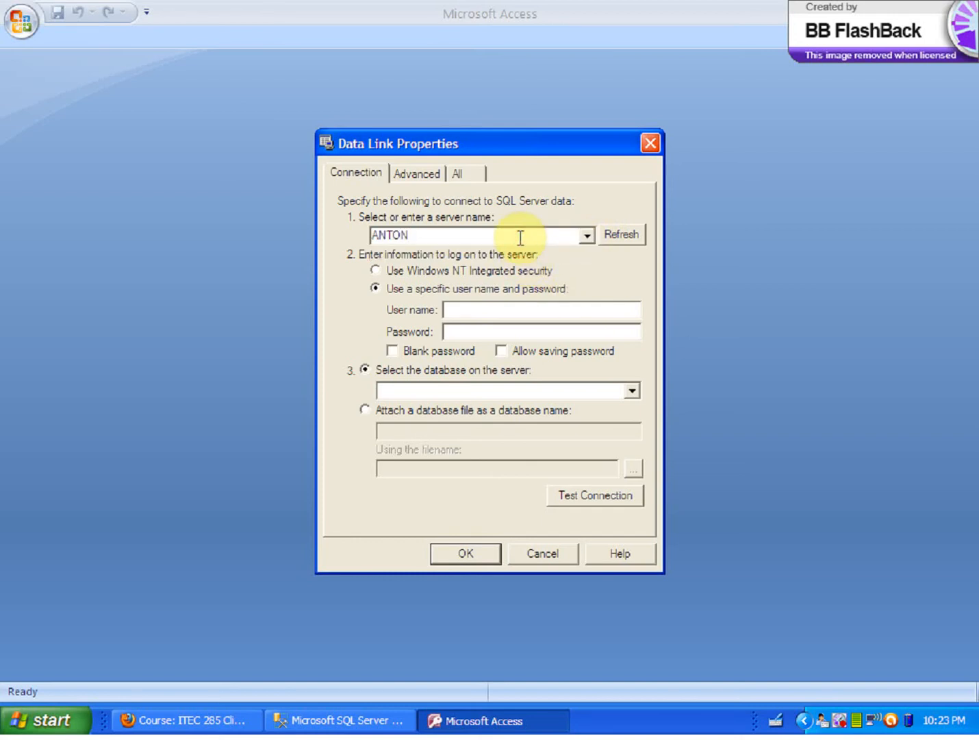
type("\\sqlexpress")
left_click(524, 269)
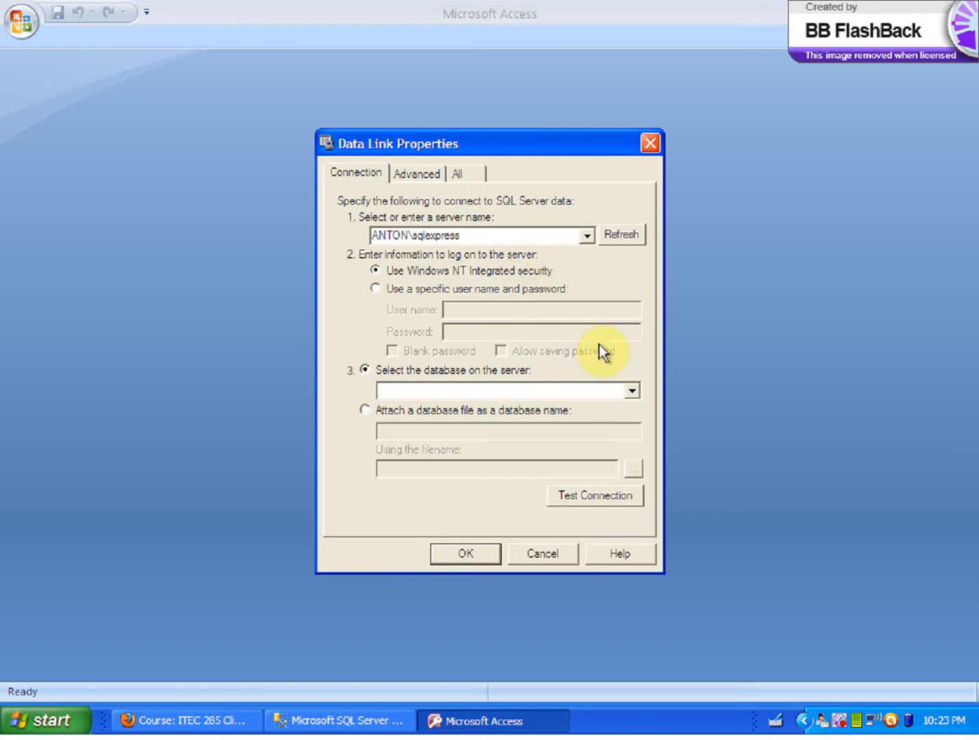
- Choose the Client Server database for the data link, test the connection and accept the link properties
left_click(631, 390)
left_click(601, 408)
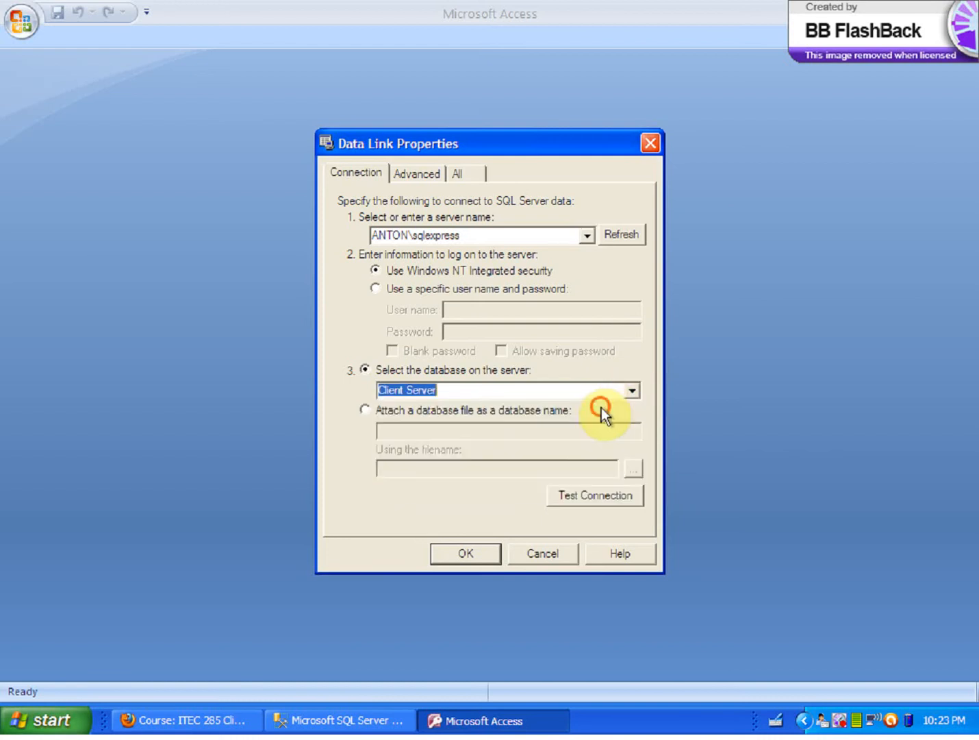
left_click(579, 496)
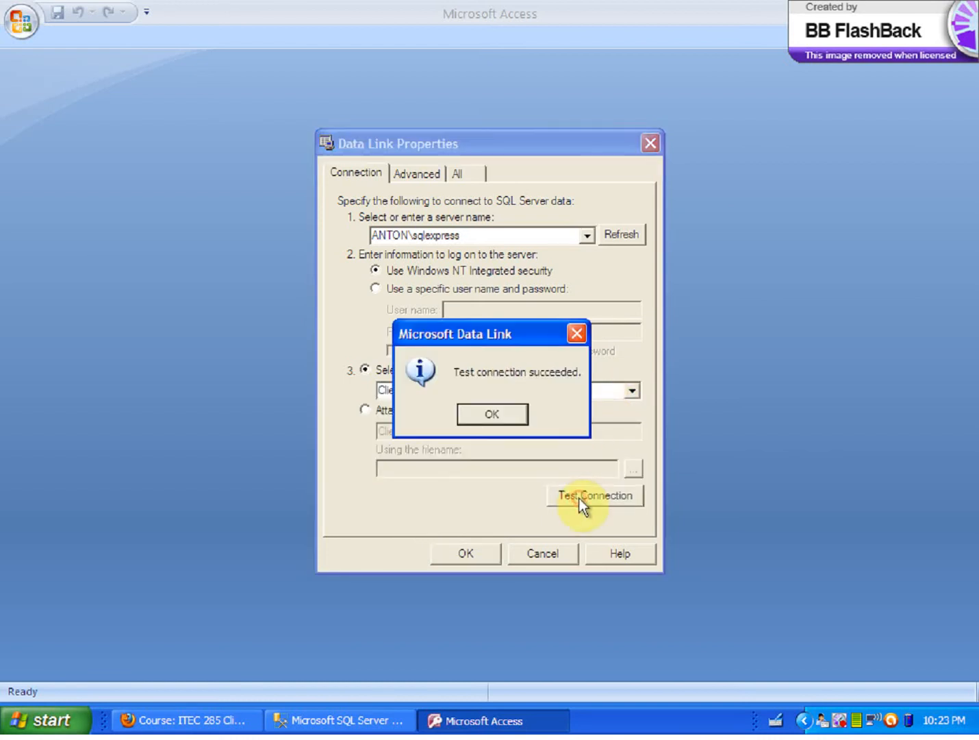
left_click(498, 415)
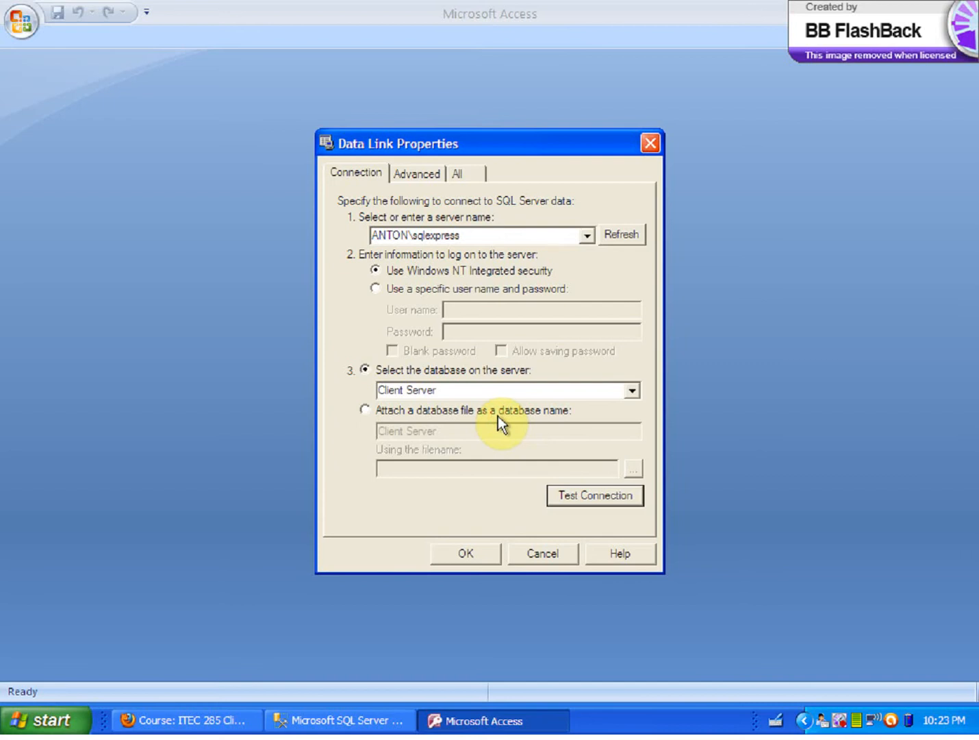
left_click(469, 551)
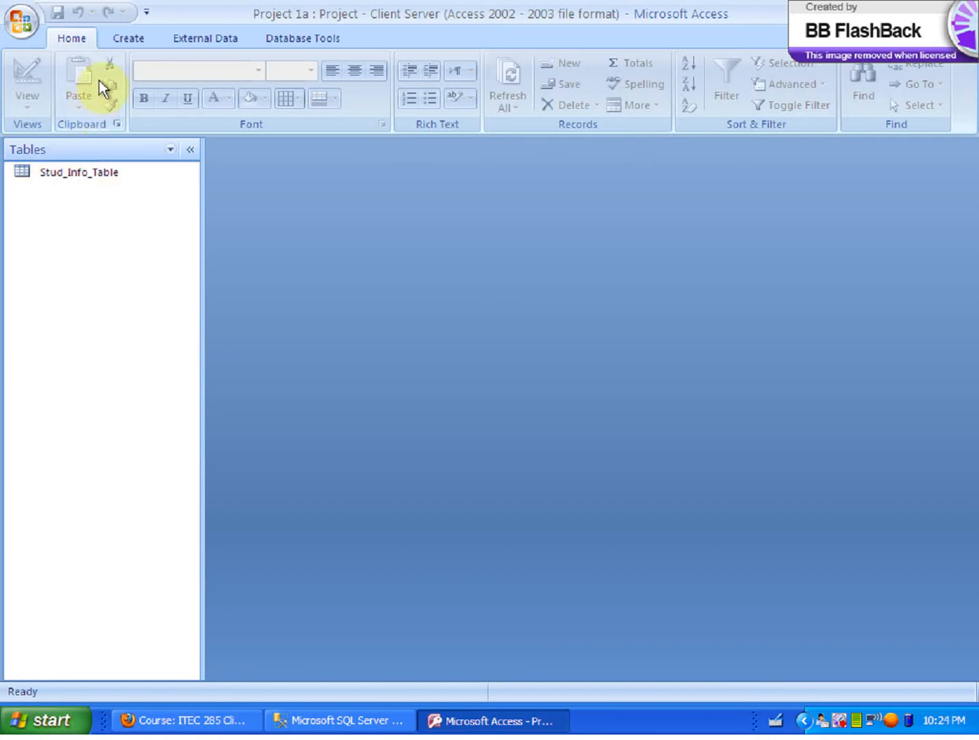
- Create a stored procedure in design view and add Stud_Info_Table to it
left_click(130, 39)
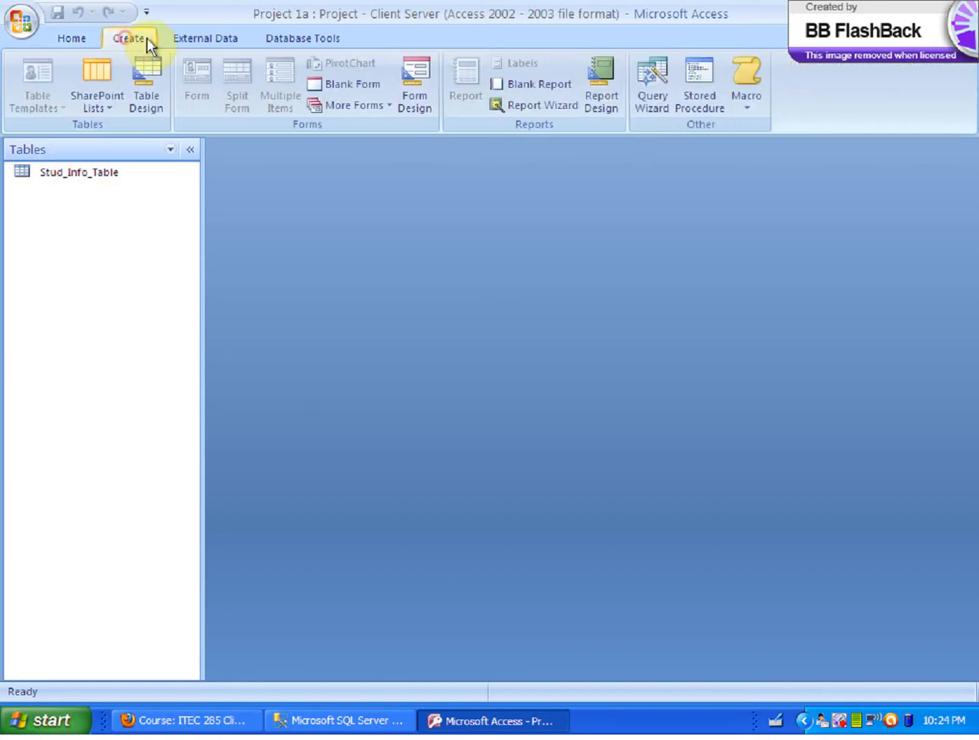
left_click(695, 103)
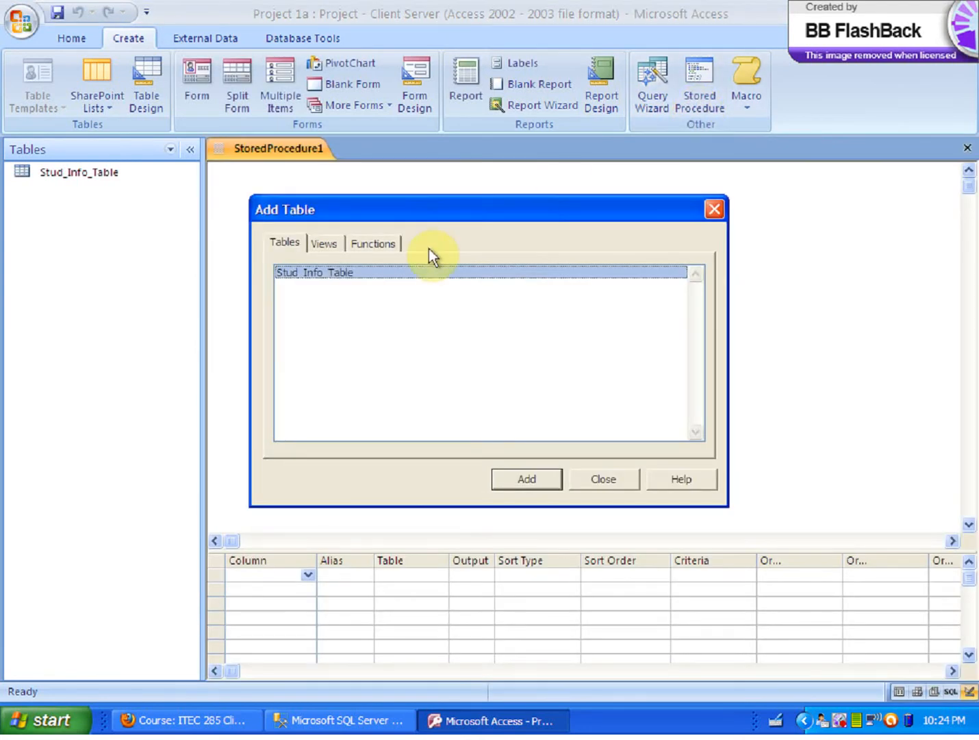
left_click(519, 474)
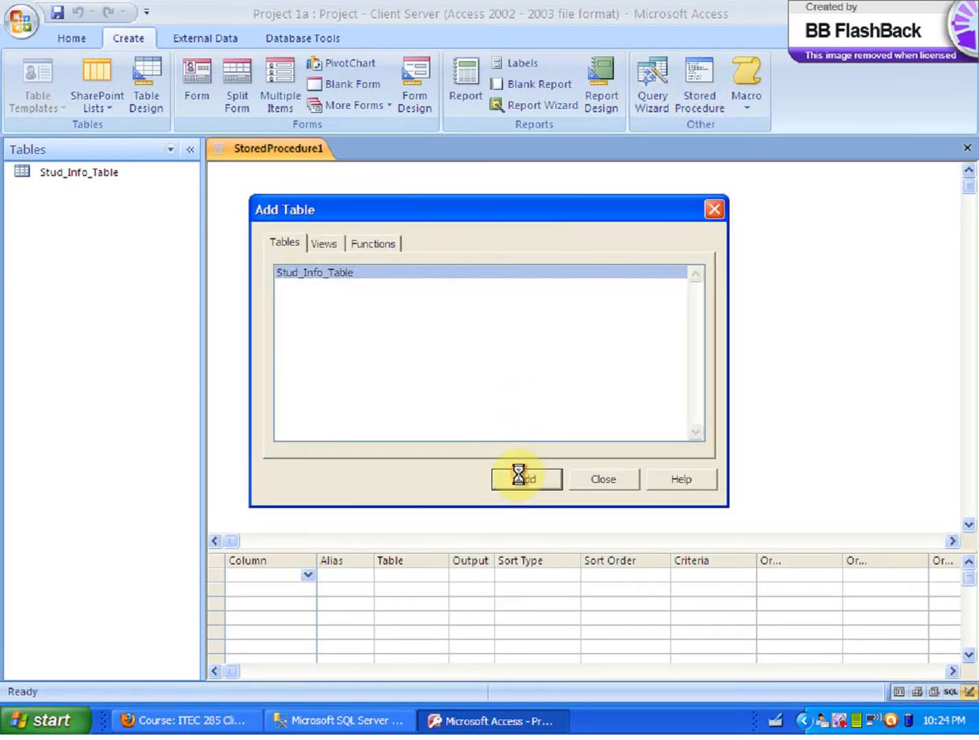
left_click(603, 480)
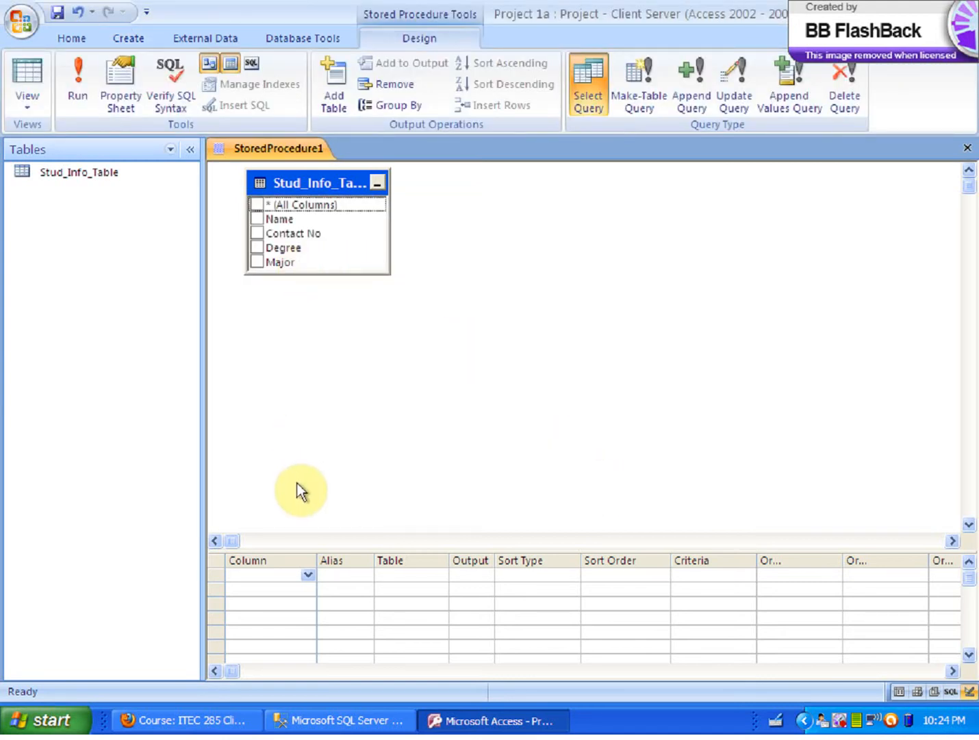
- Add all columns of Stud_Info_Table and the Name column to the design grid, excluding the separate Name row from the output
left_click(308, 574)
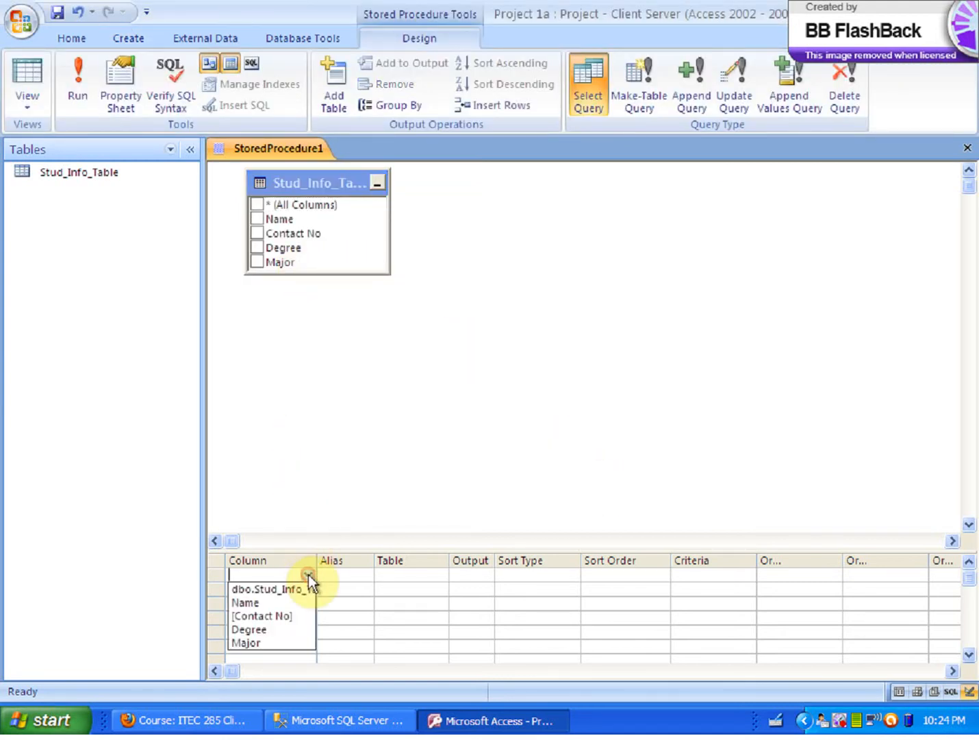
left_click(300, 589)
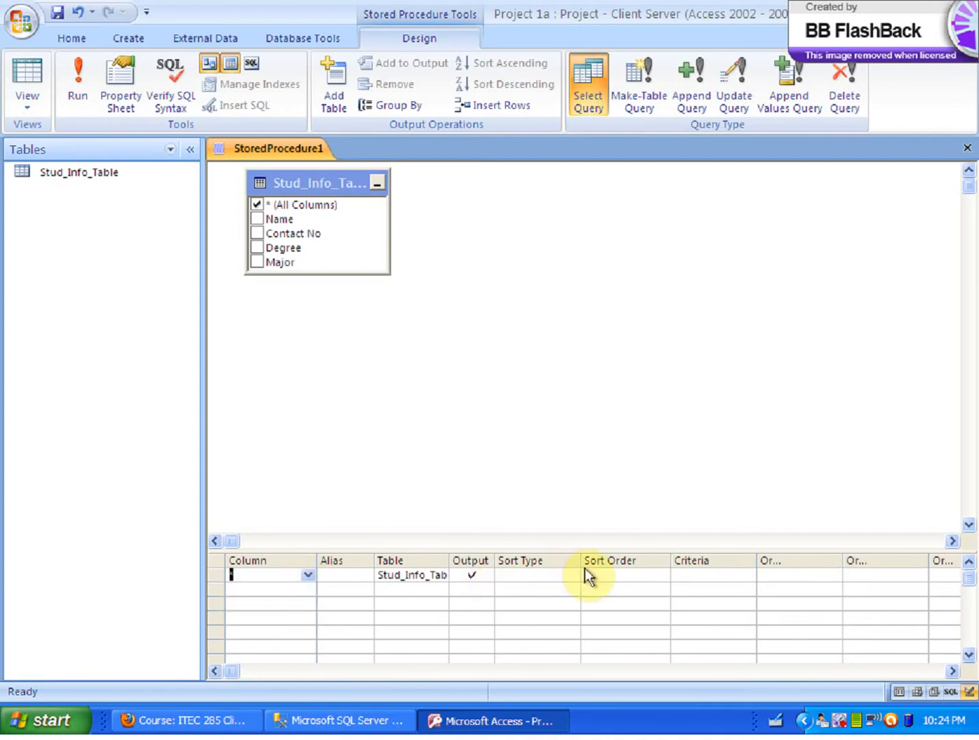
left_click(311, 578)
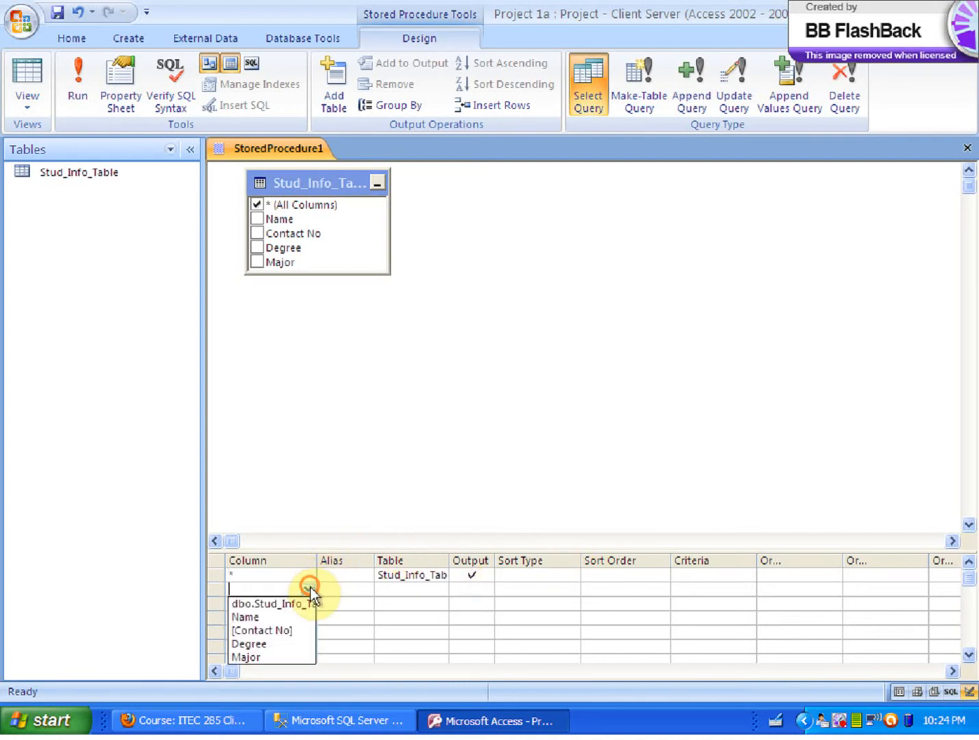
left_click(281, 619)
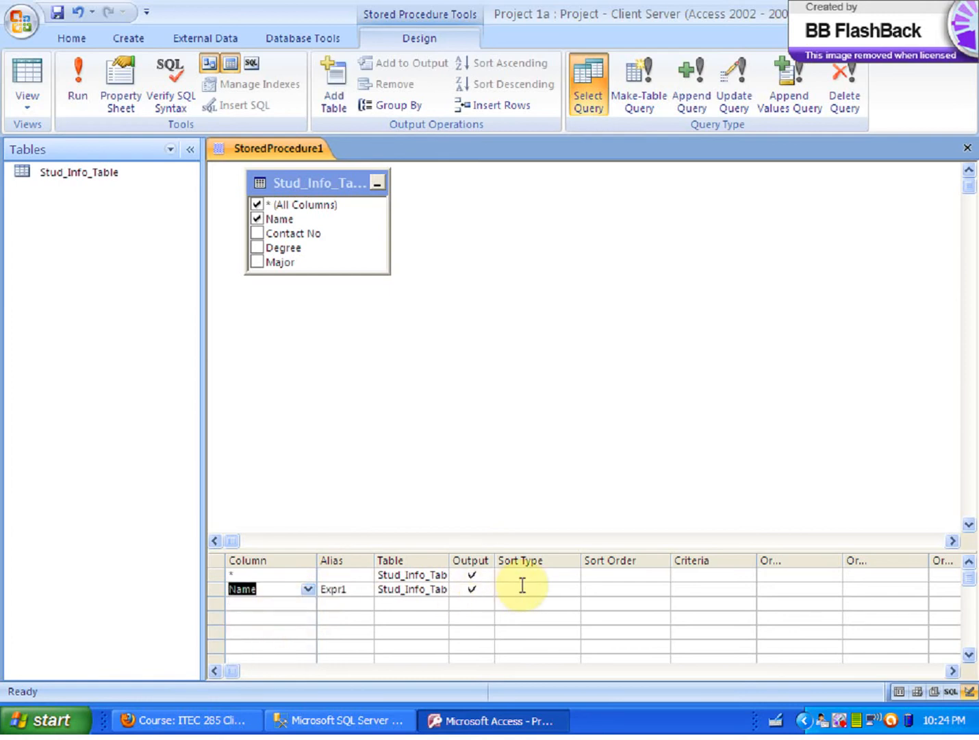
left_click(474, 588)
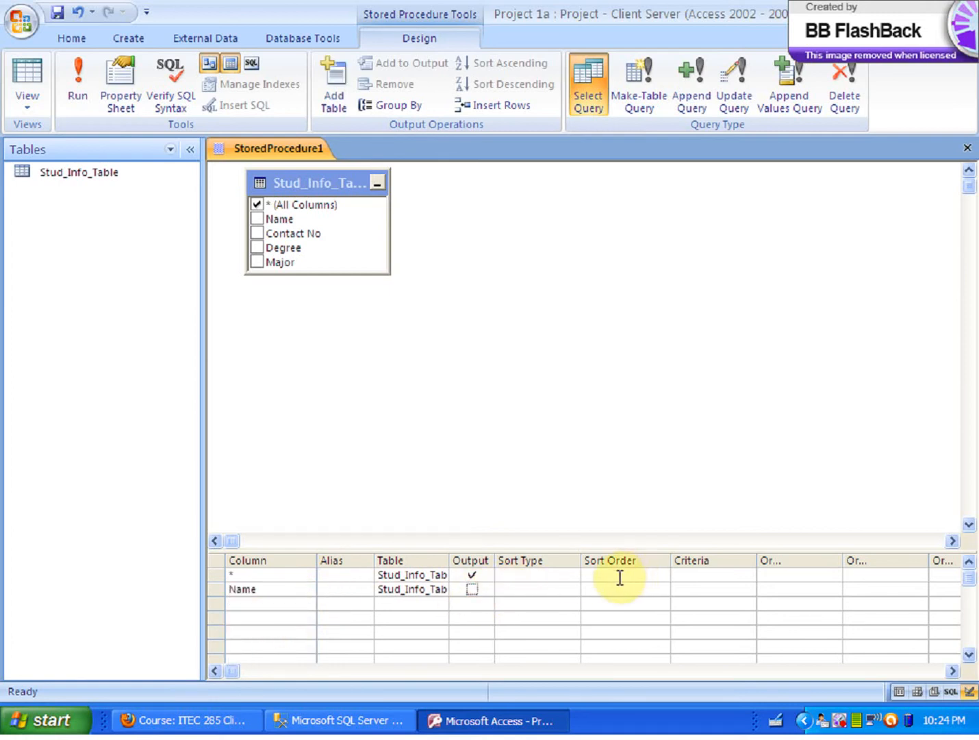
left_click(698, 590)
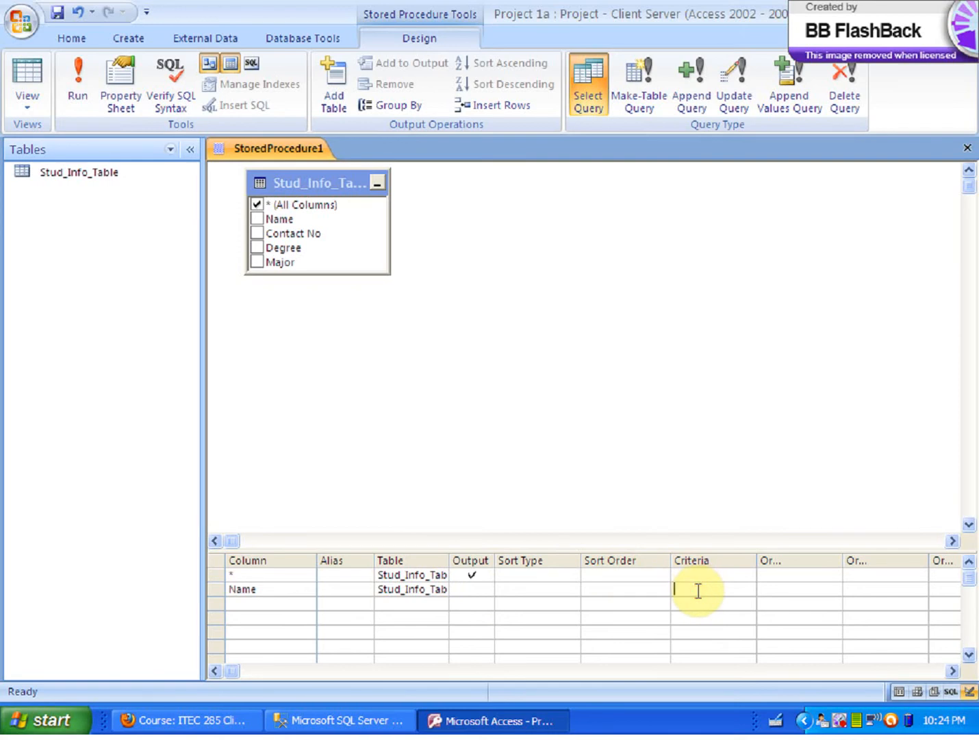
type("=@")
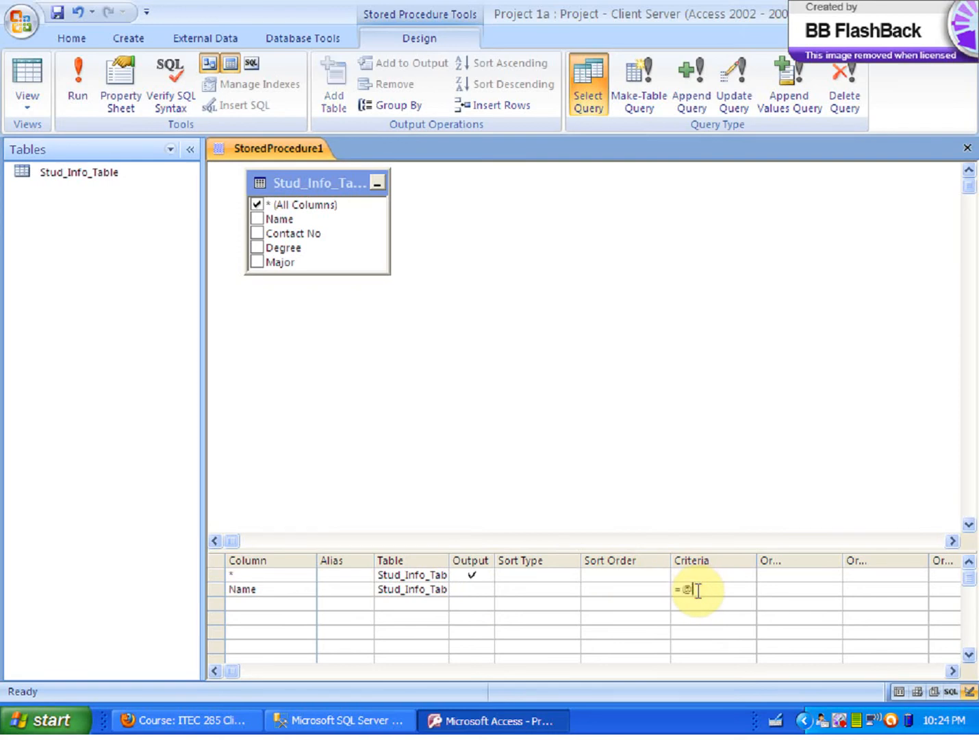
type("Param1")
key("Tab")
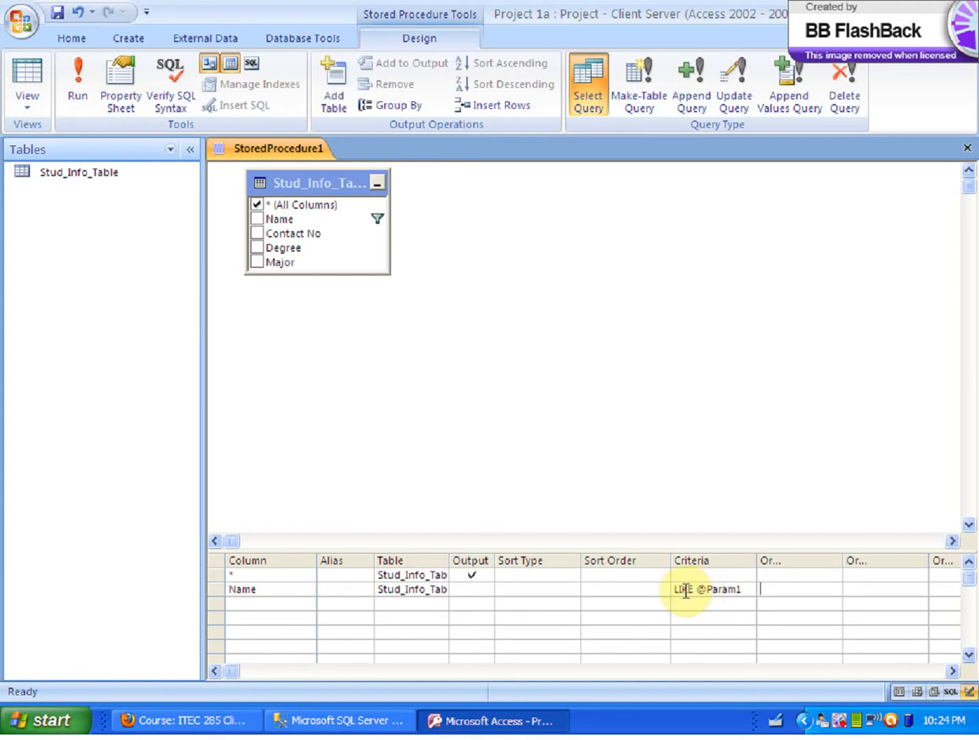
- Open the properties of the stored procedure
right_click(686, 591)
left_click(706, 578)
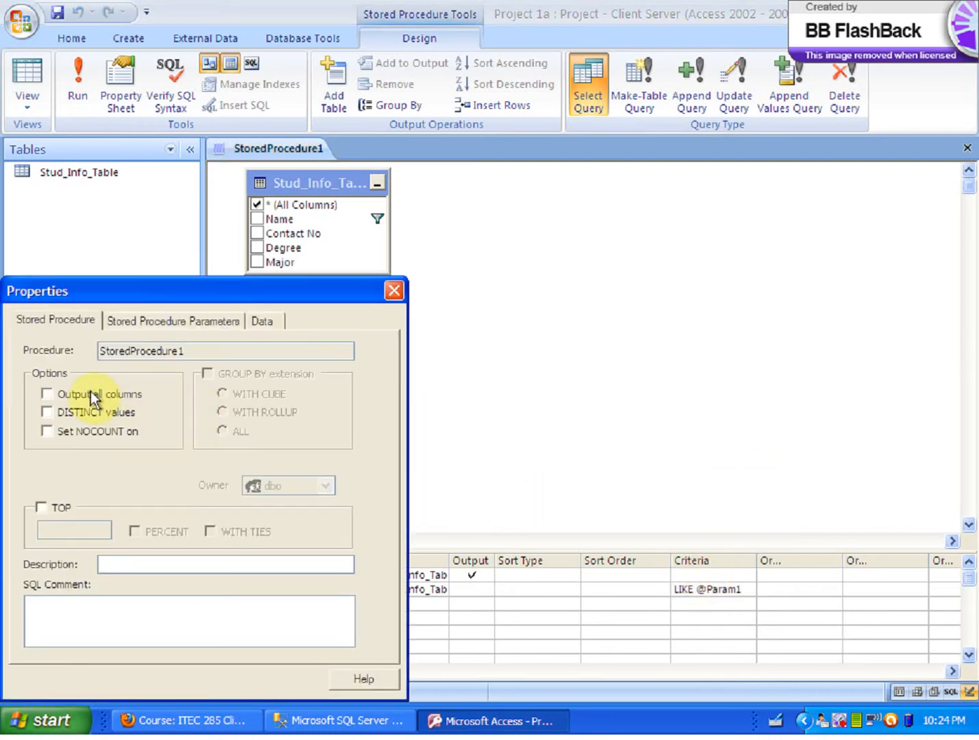
left_click(839, 725)
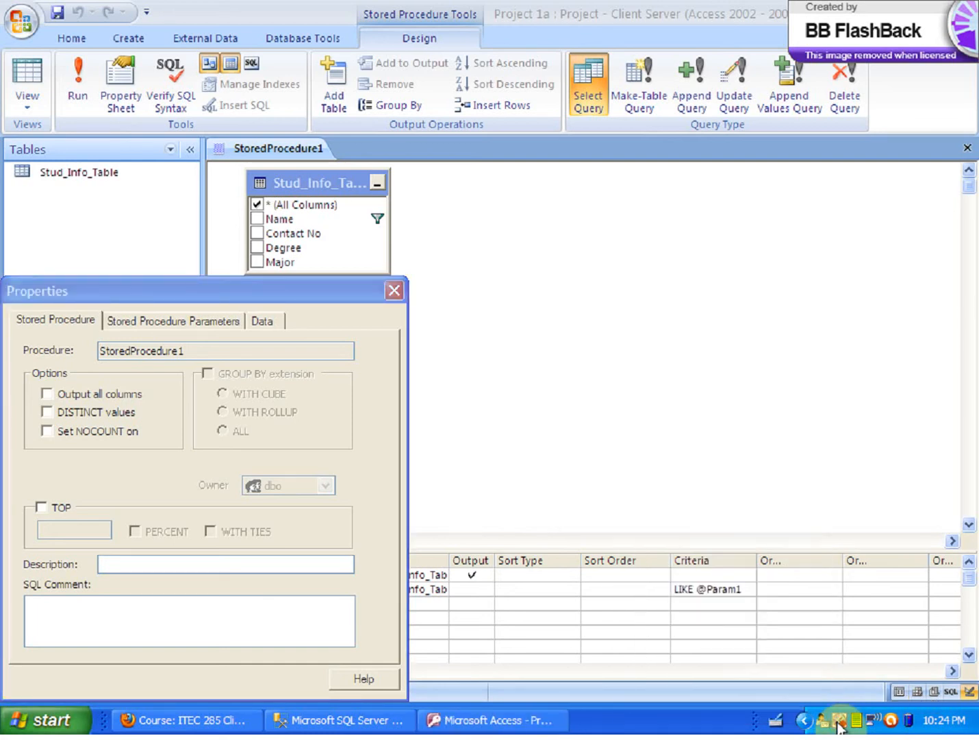
right_click(839, 725)
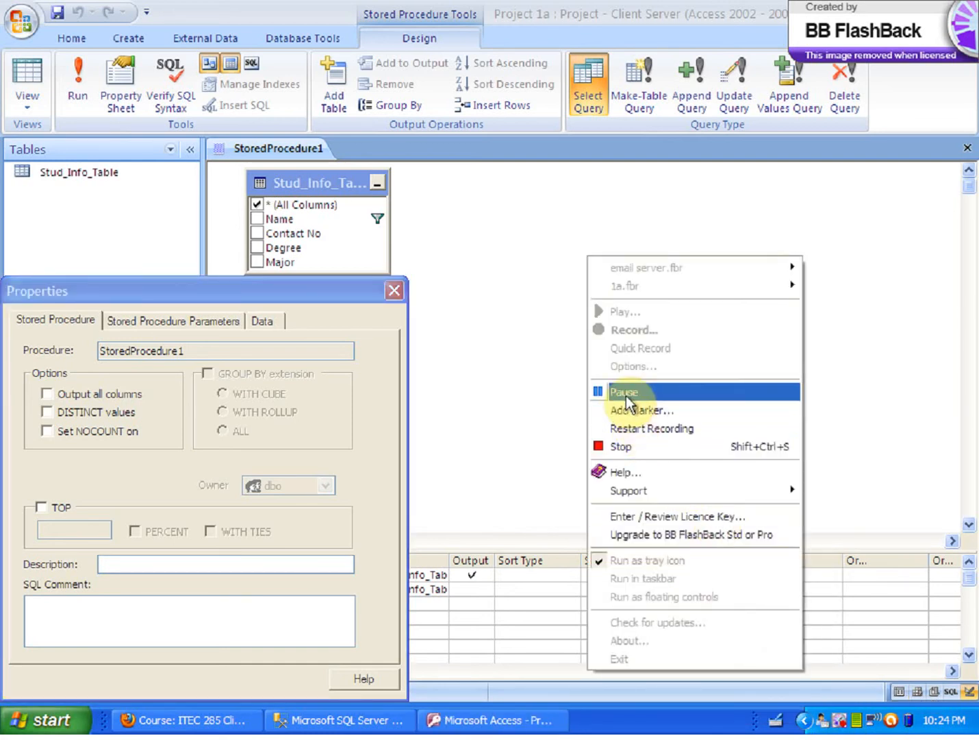
left_click(619, 393)
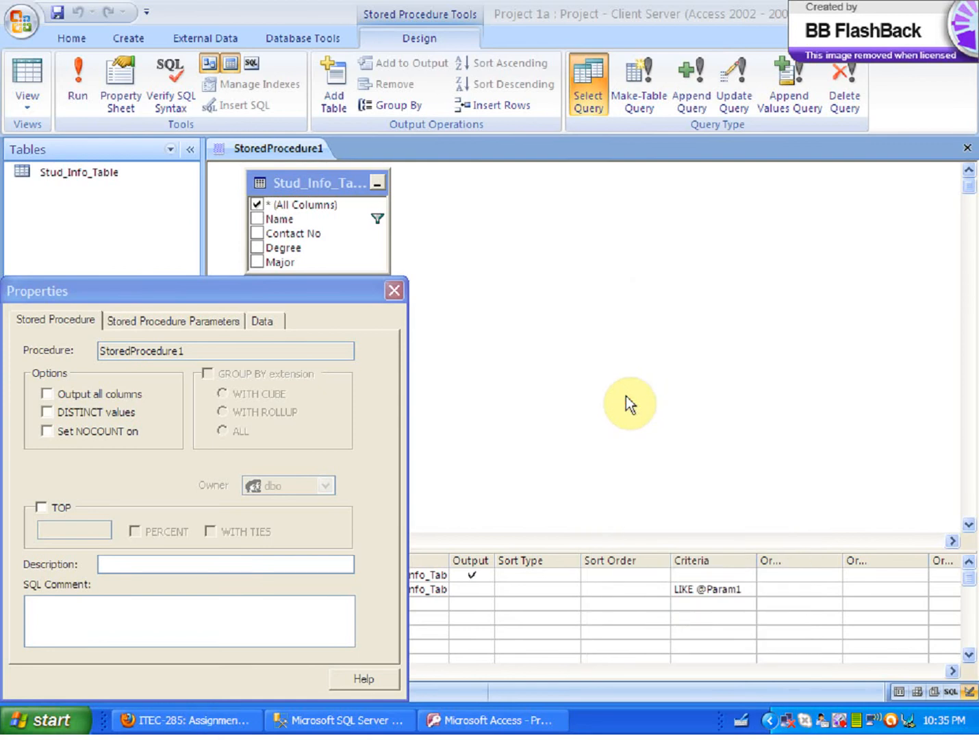
- Enable Output all columns for the stored procedure and enter "Stored Procedure" as its description
left_click_drag(295, 289, 765, 156)
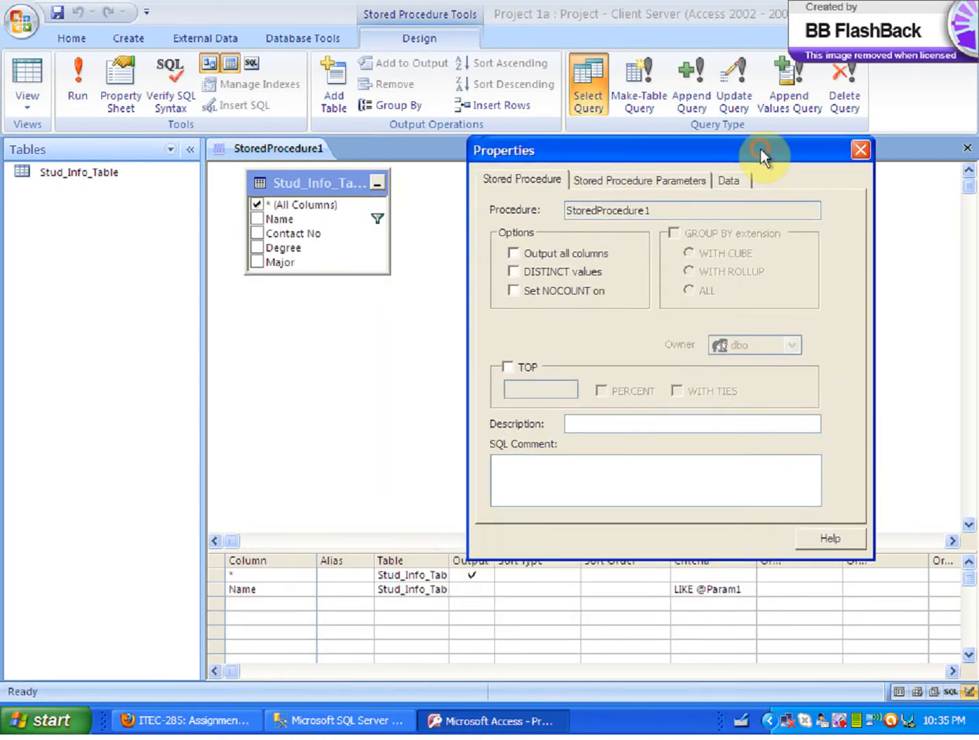
left_click(544, 247)
left_click(535, 257)
left_click(604, 421)
type("Stored Procedure")
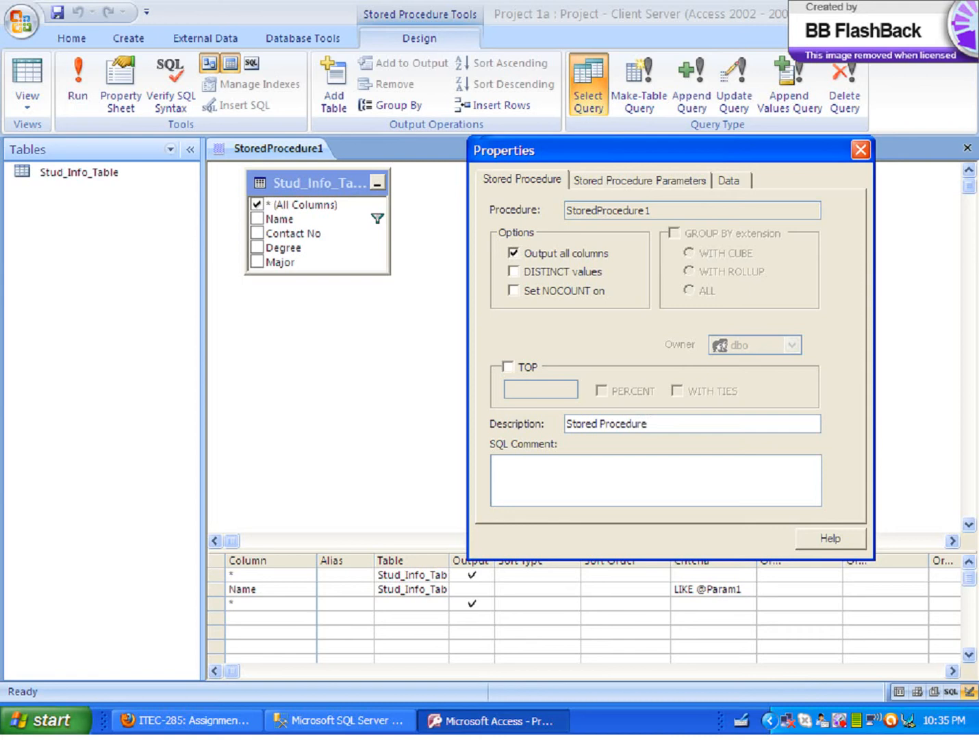
- Extend the stored procedure's description to "Stored Procedure by name in Stud Info Table in The Client Server Database"
type(" by name in Stud Info Table")
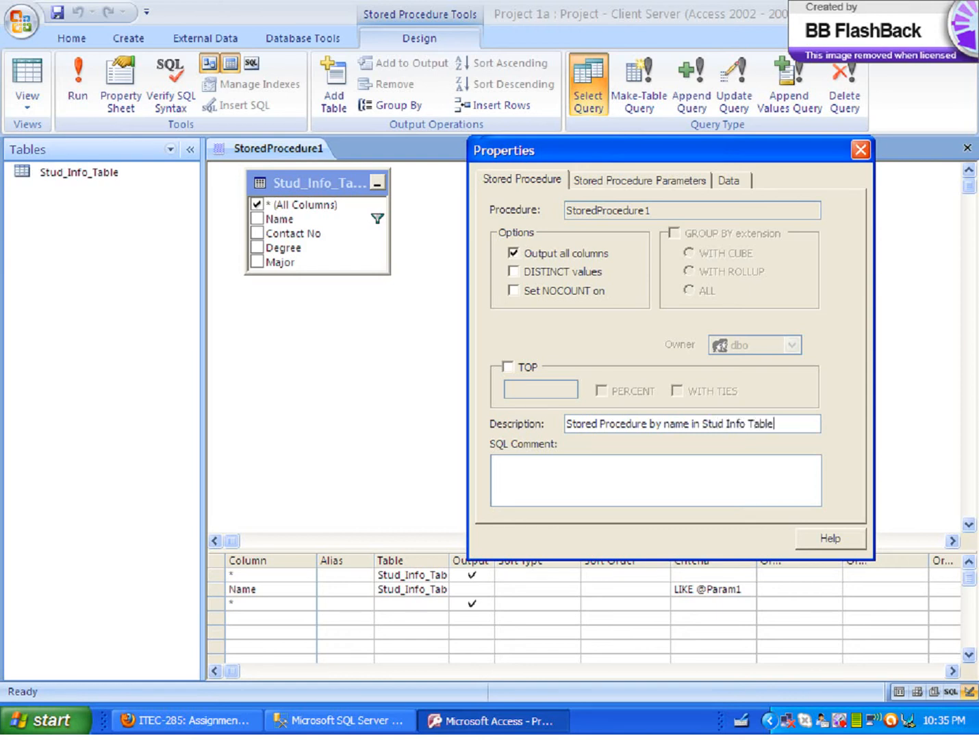
type("in The Client ser")
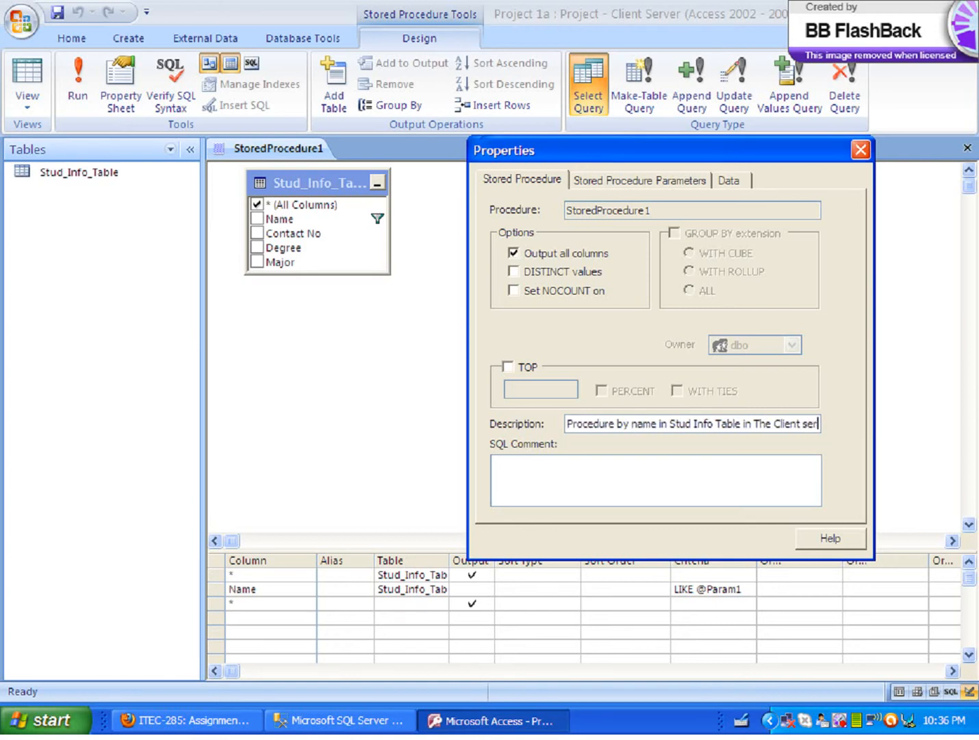
type("ver database")
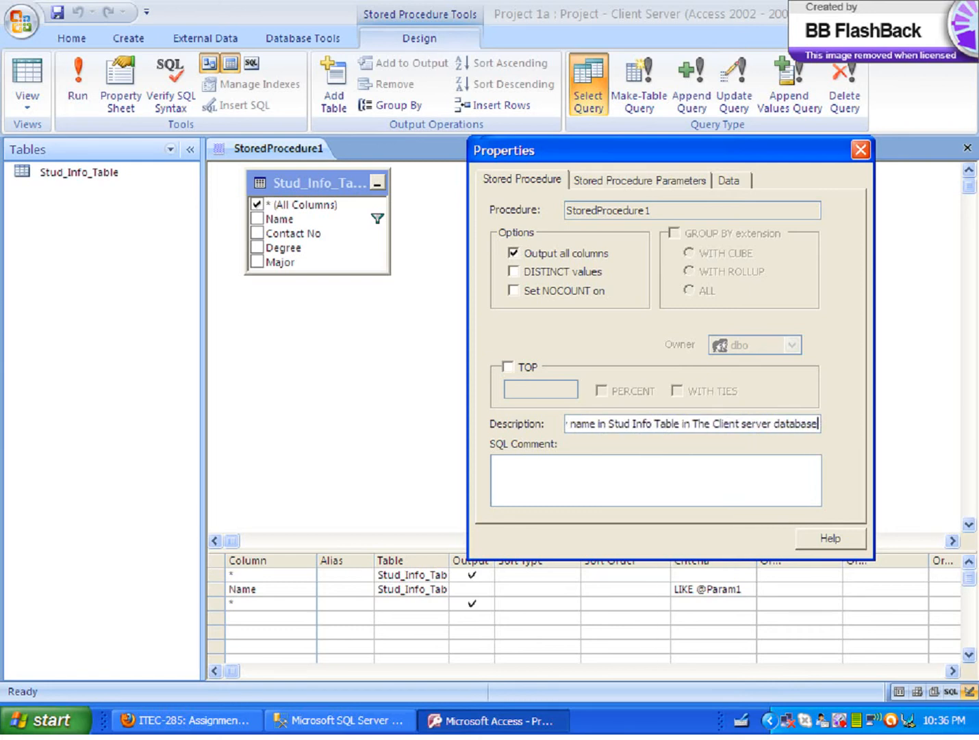
key("Left")
key("BackSpace")
type("D")
key("Left")
key("Left")
key("Left")
key("Left")
key("Left")
key("Left")
key("Left")
key("BackSpace")
type("S")
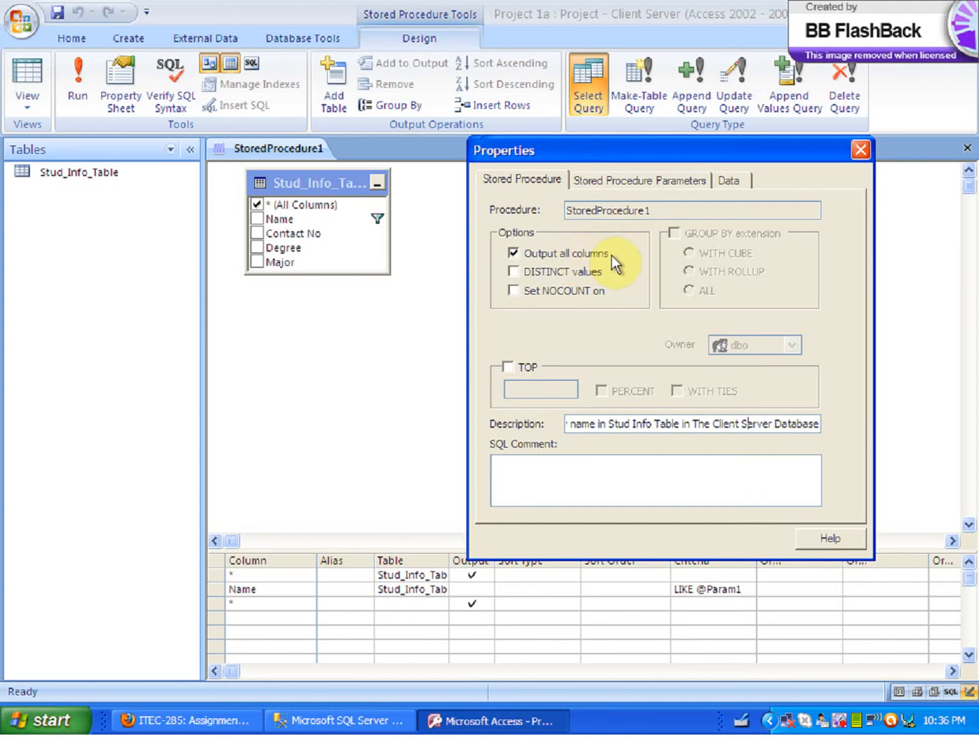
left_click(610, 199)
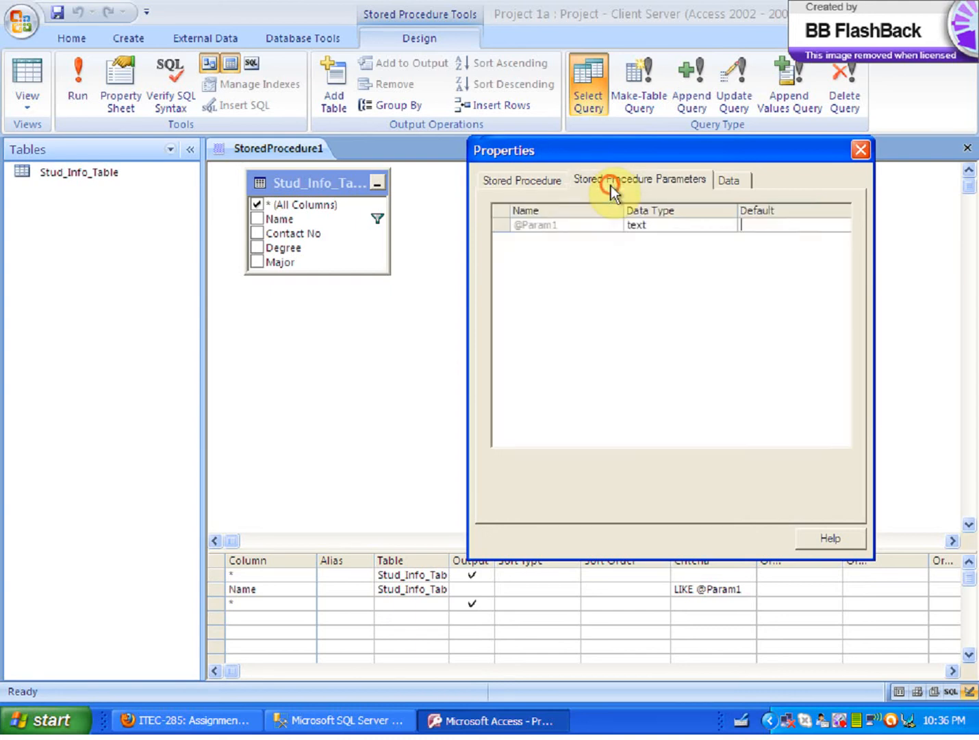
left_click(779, 221)
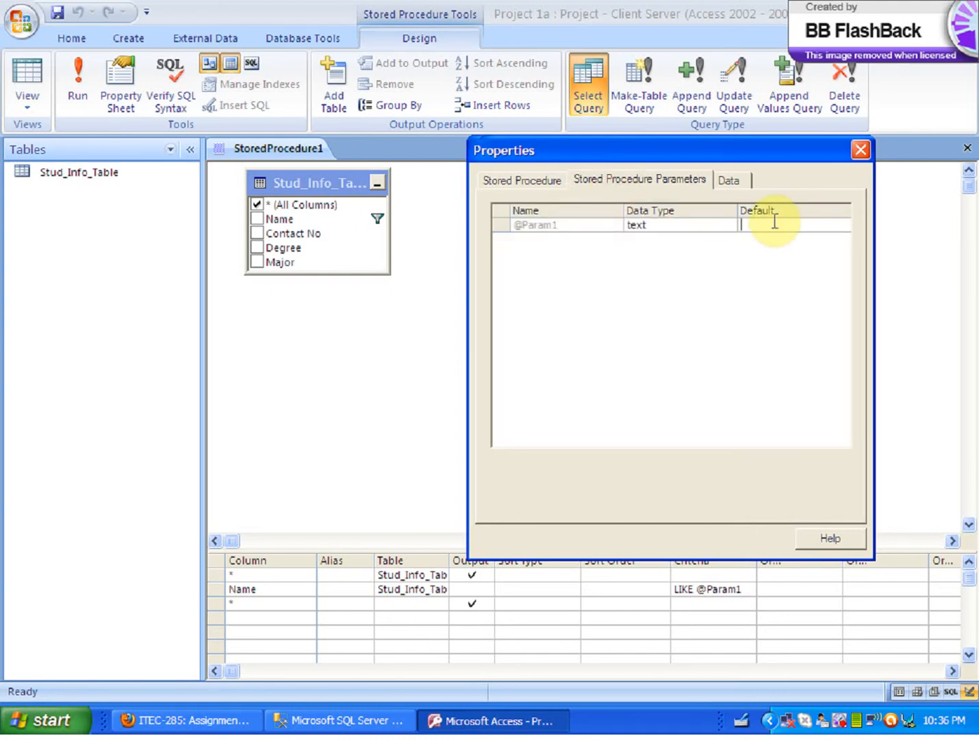
type("Teron")
left_click(730, 181)
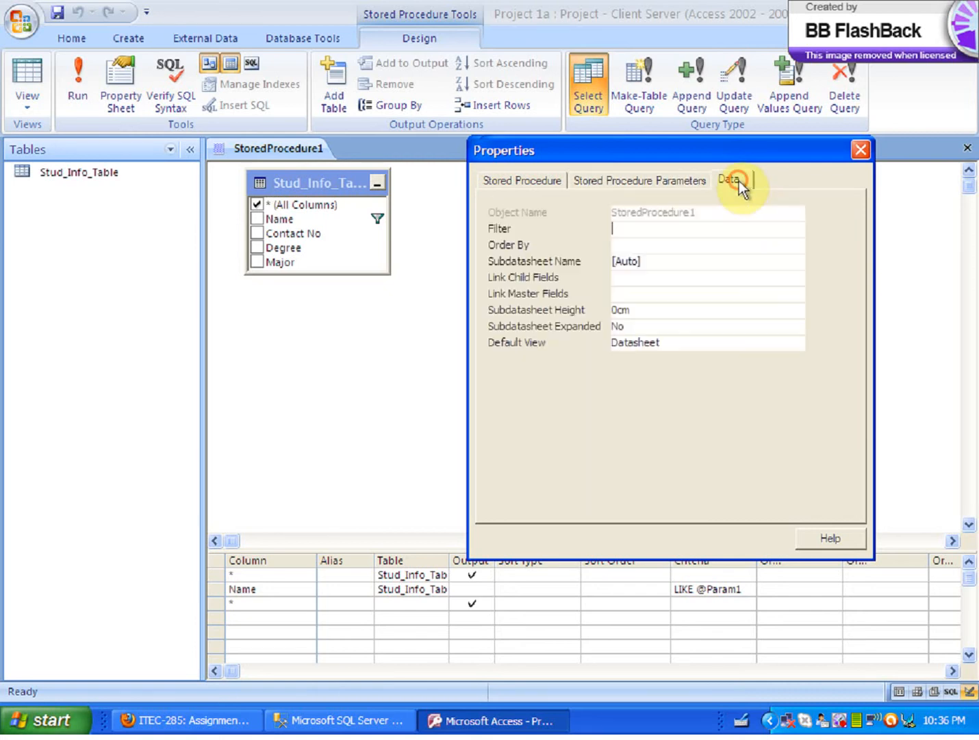
left_click(861, 149)
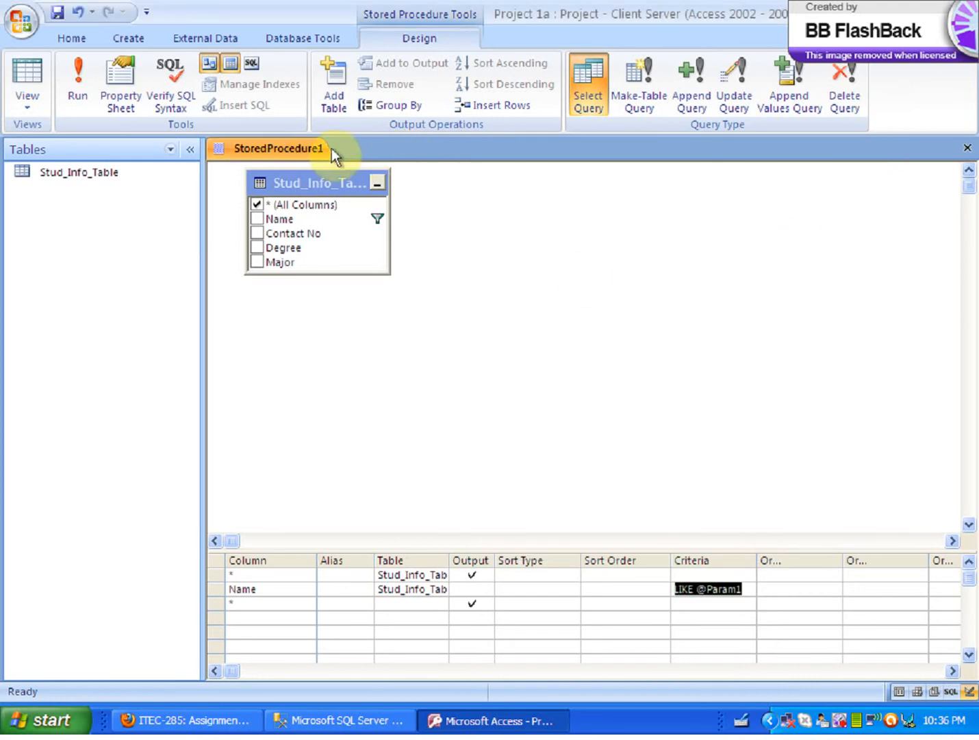
- Save the stored procedure under the name ByName
right_click(296, 147)
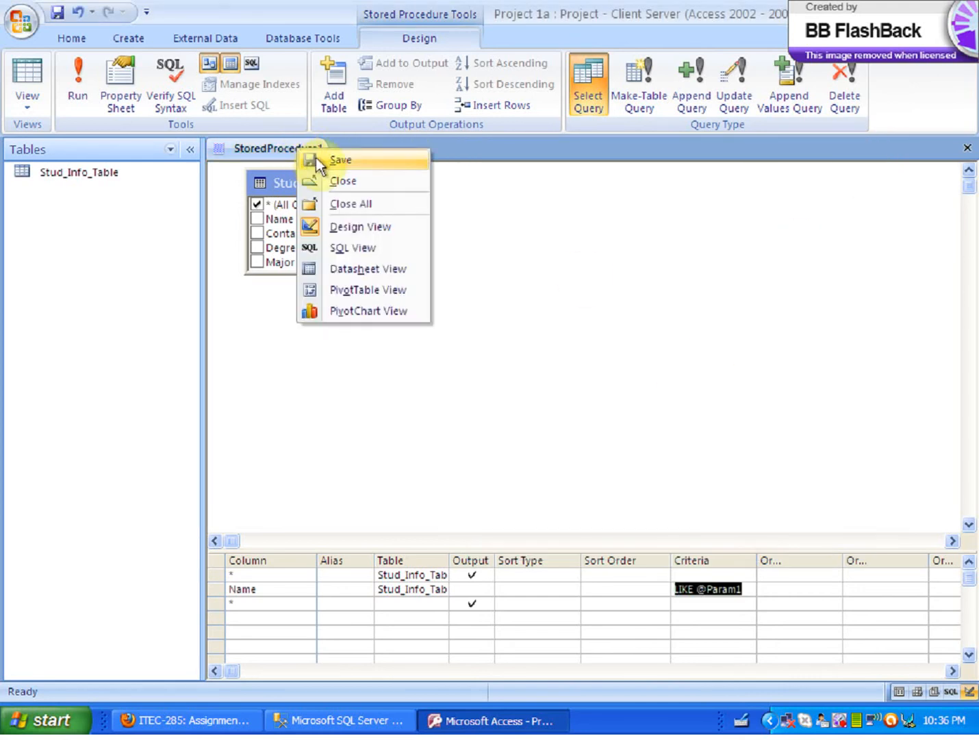
left_click(336, 160)
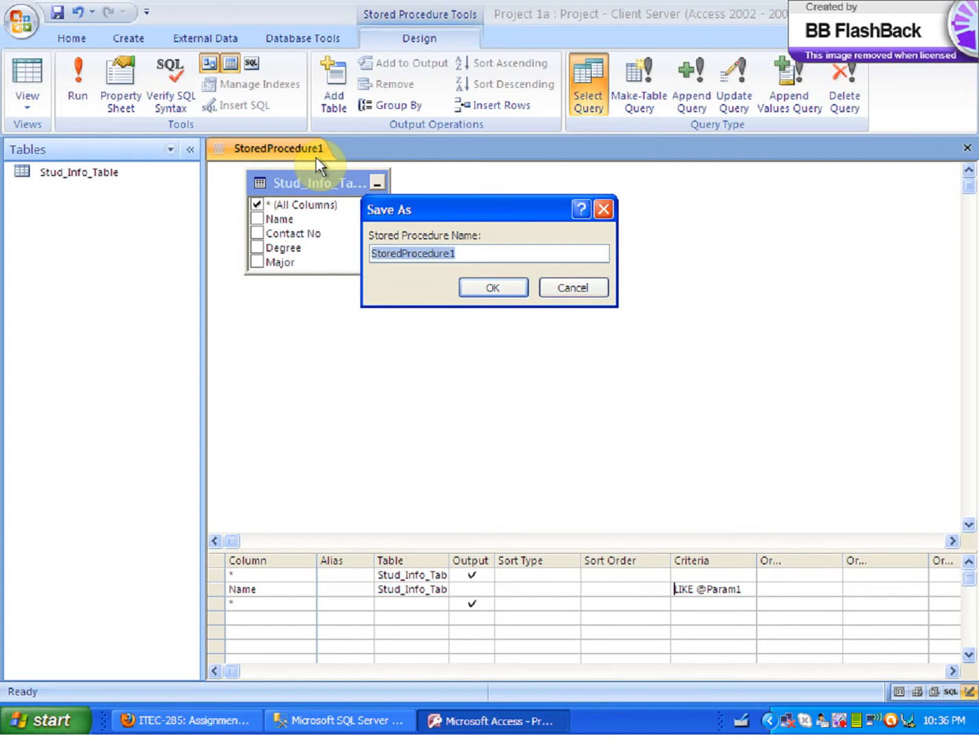
type("ByN")
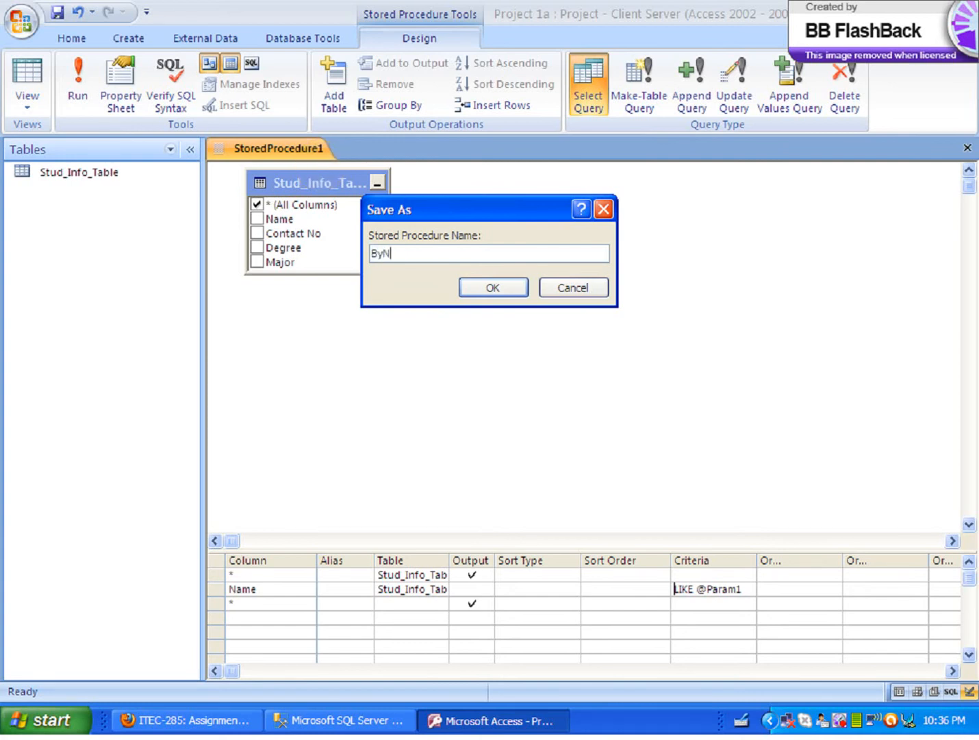
type("ame")
left_click(486, 291)
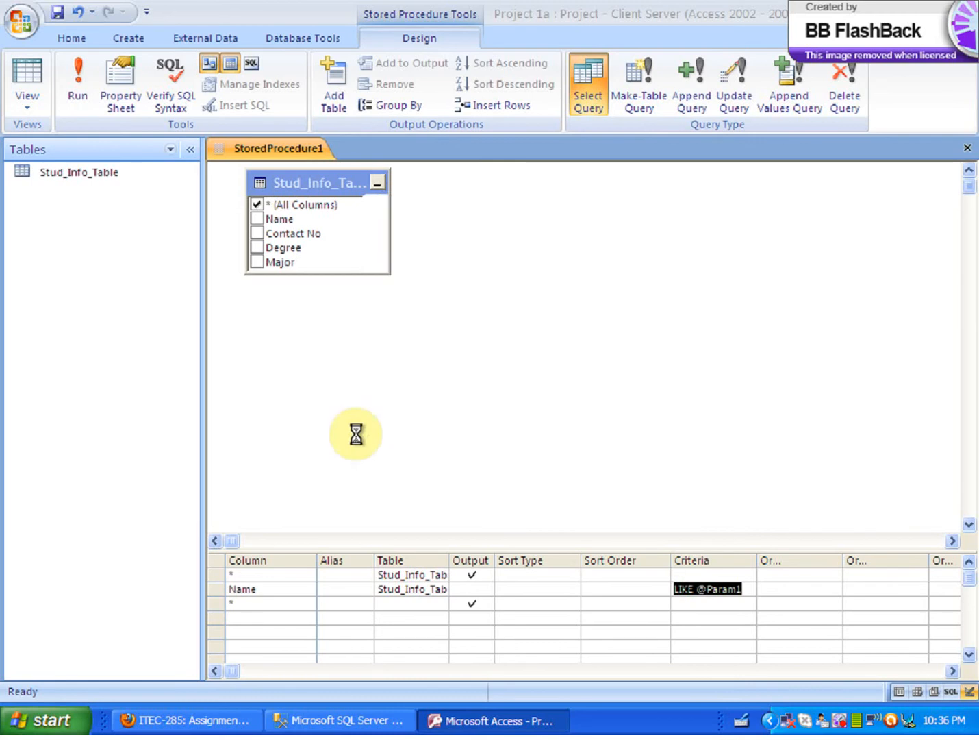
- Remove the duplicate all-columns row below Name from the design grid and save the stored procedure
left_click(252, 603)
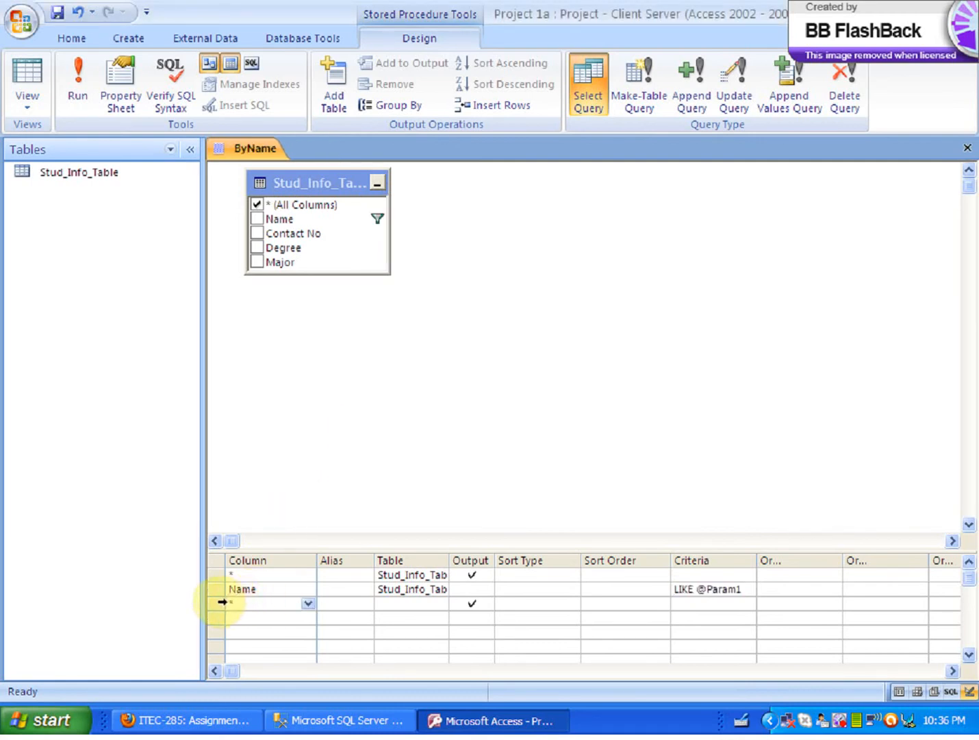
left_click(222, 602)
right_click(223, 602)
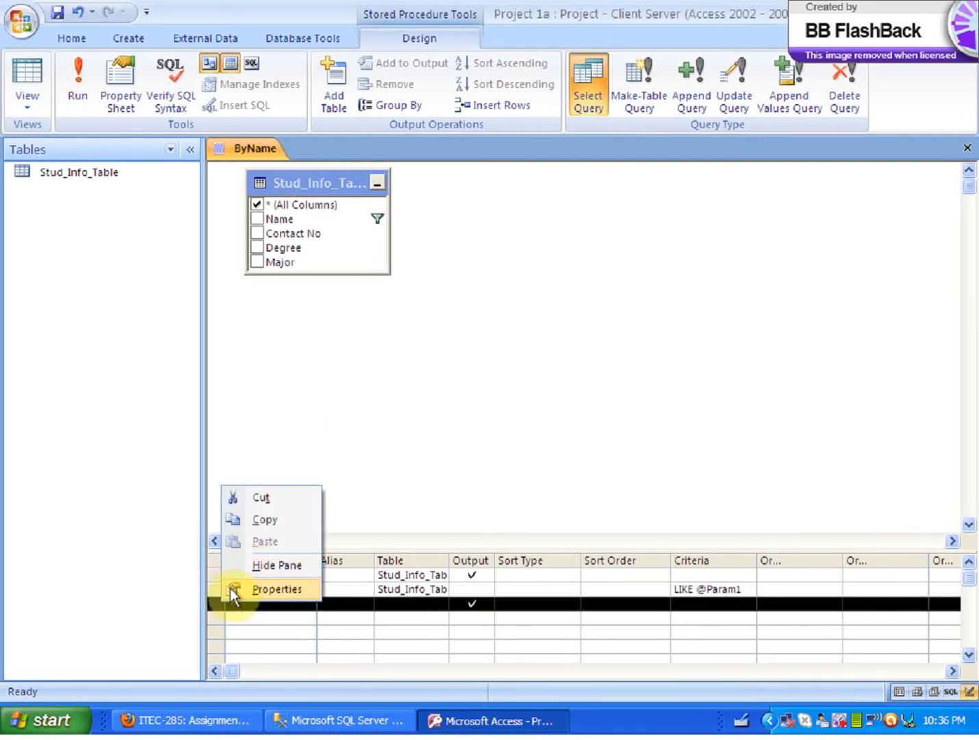
left_click(218, 605)
left_click(240, 603)
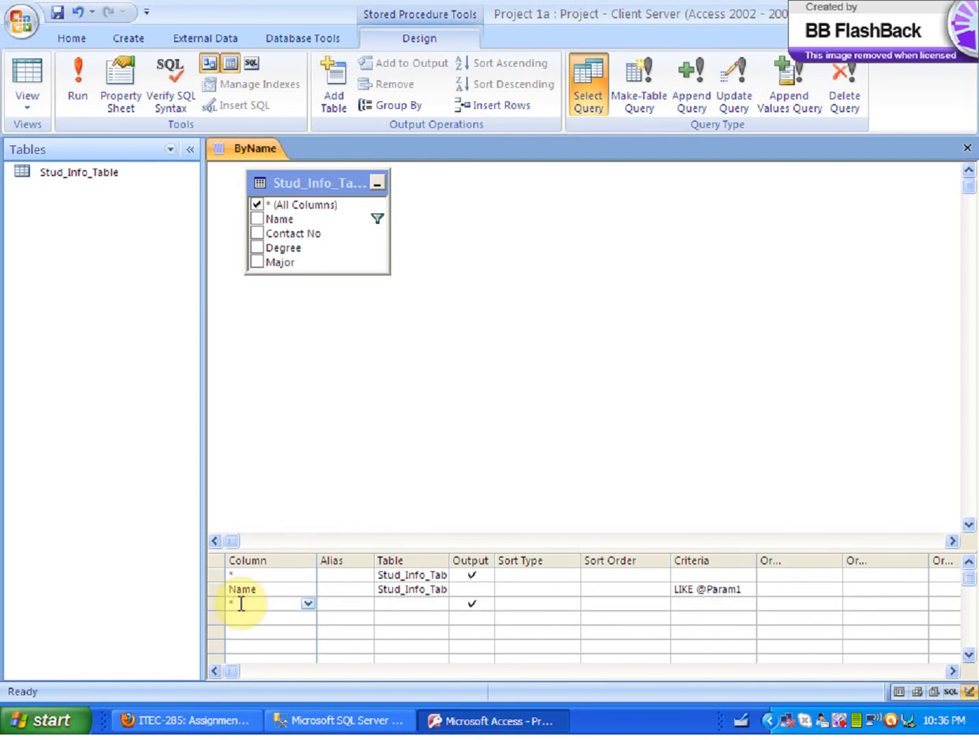
left_click(464, 603)
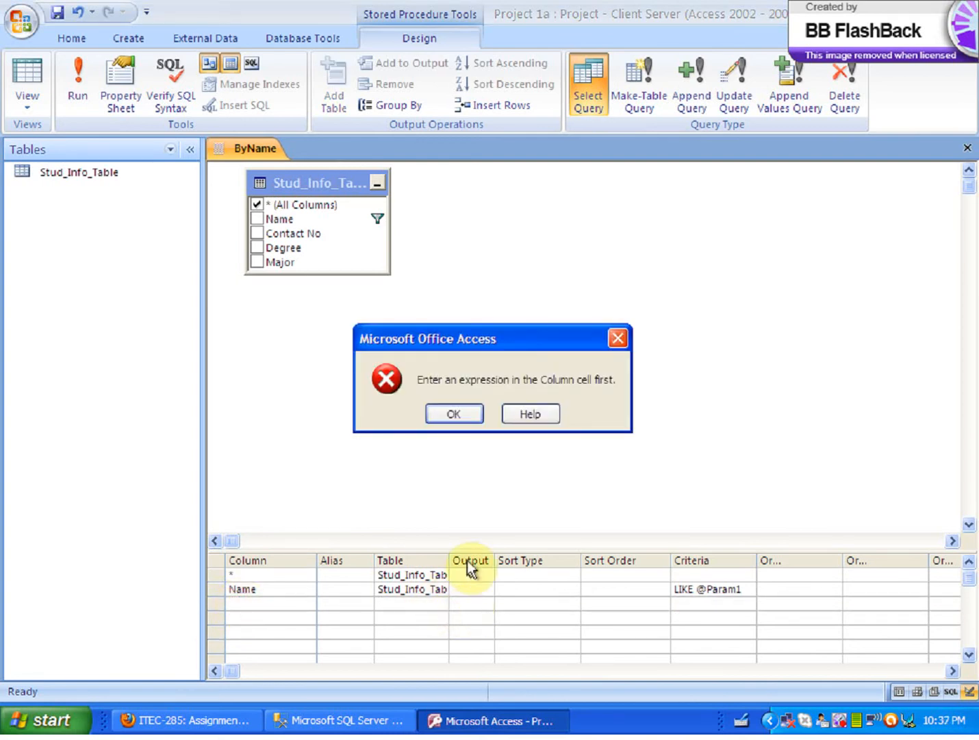
left_click(467, 414)
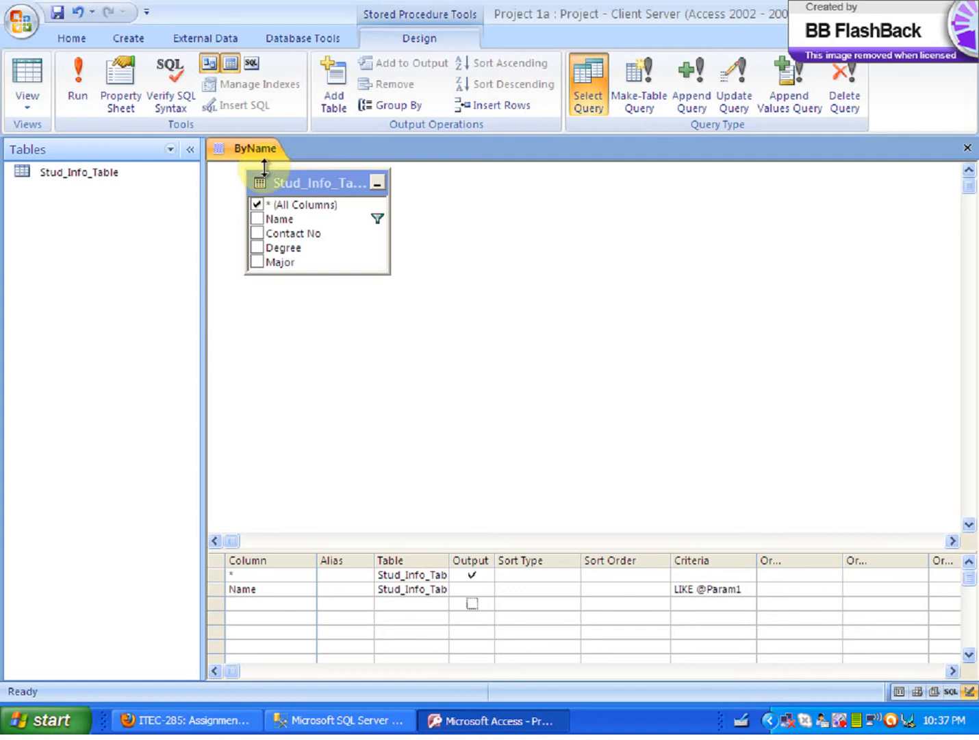
right_click(244, 152)
left_click(250, 171)
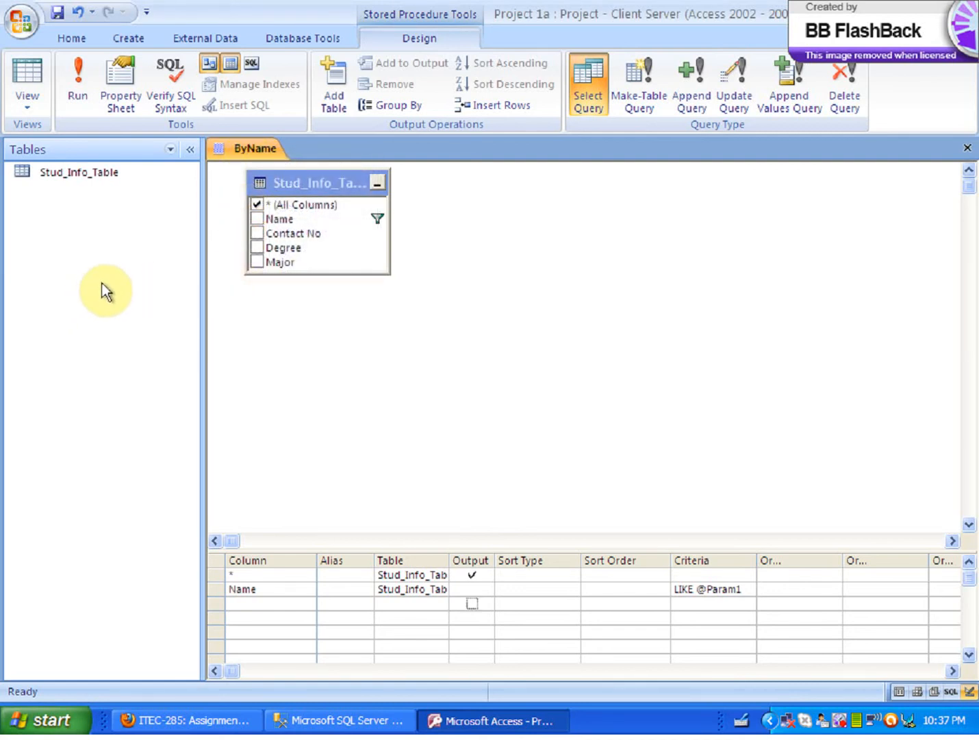
- Show all Access objects in the object list and select the ByName query
left_click(167, 148)
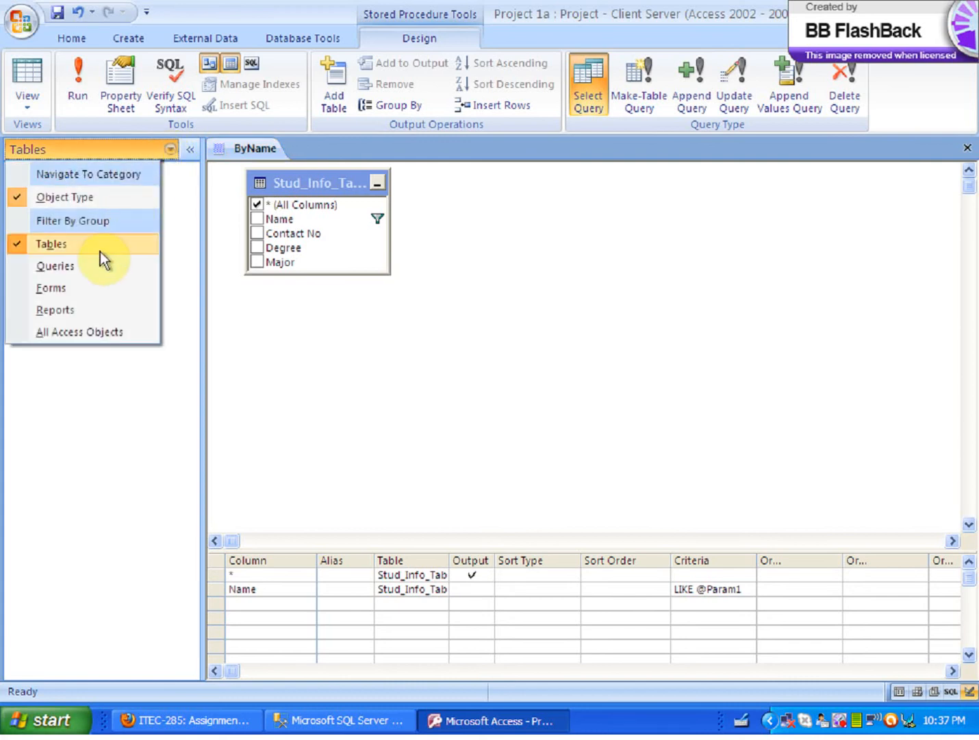
left_click(95, 336)
left_click(75, 230)
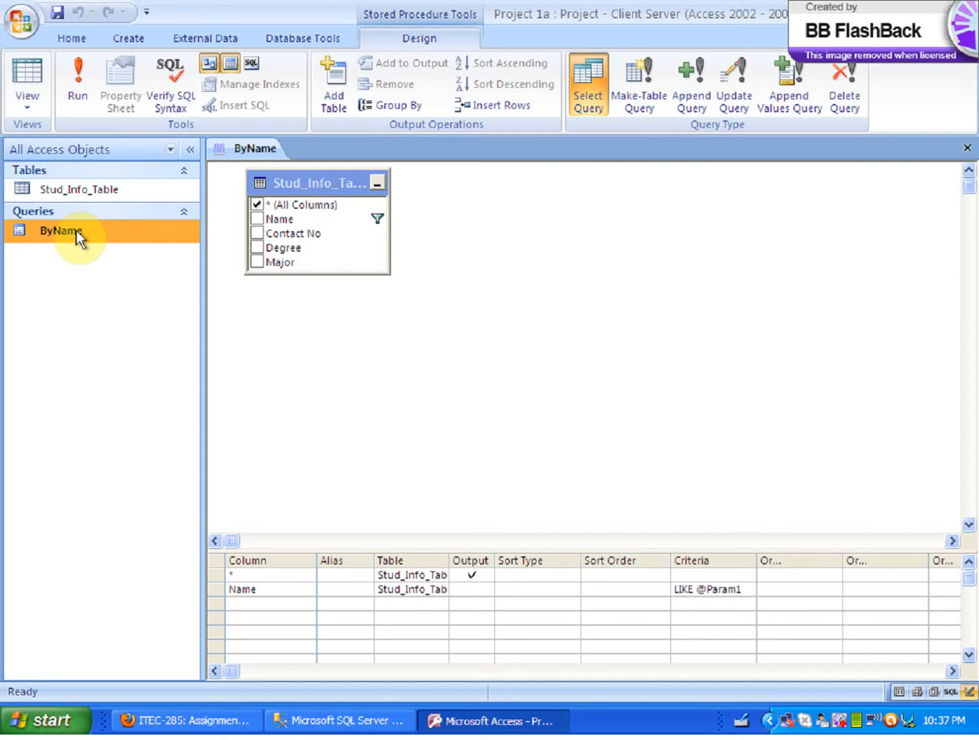
left_click(218, 604)
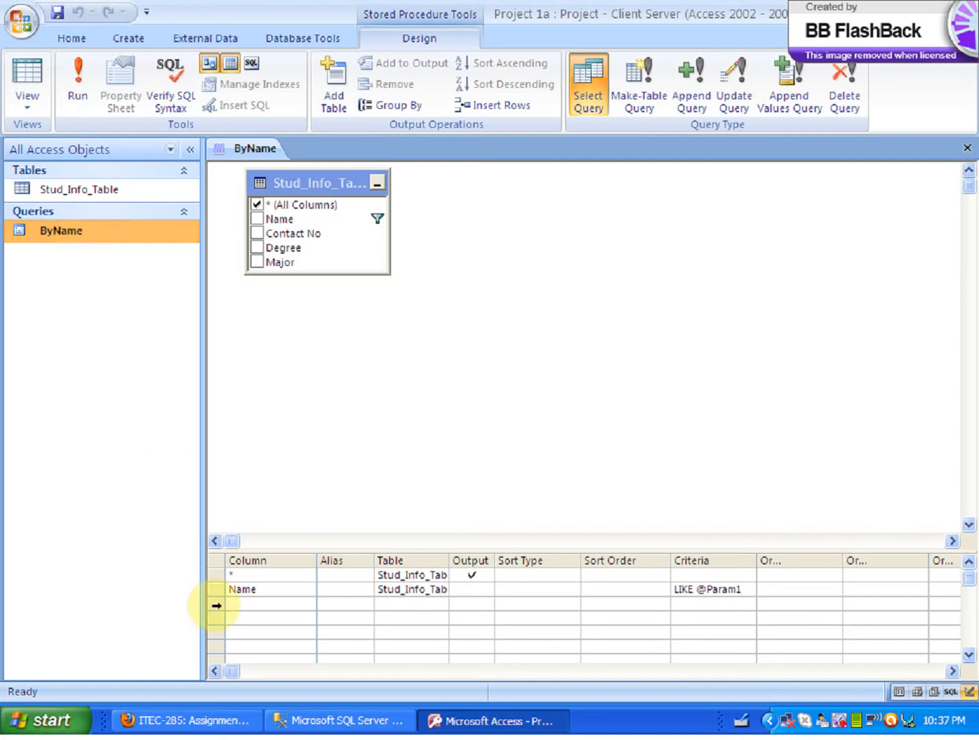
- Switch to SQL Server Management Studio Express and examine the stored procedures under Programmability in the Client Server database
left_click(356, 720)
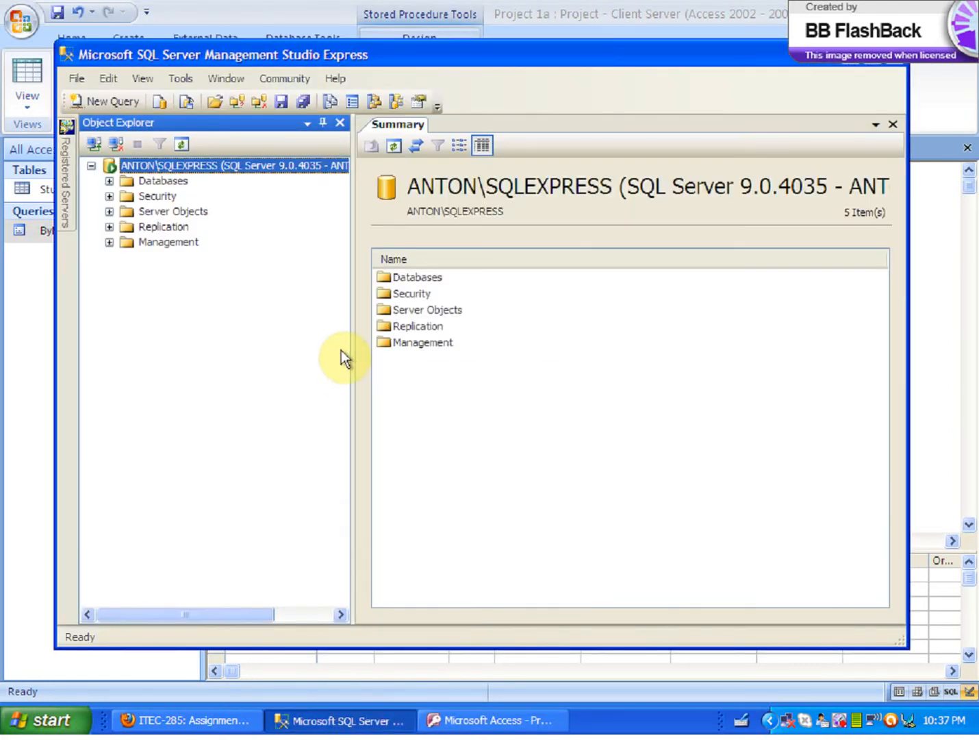
left_click(109, 180)
left_click(128, 211)
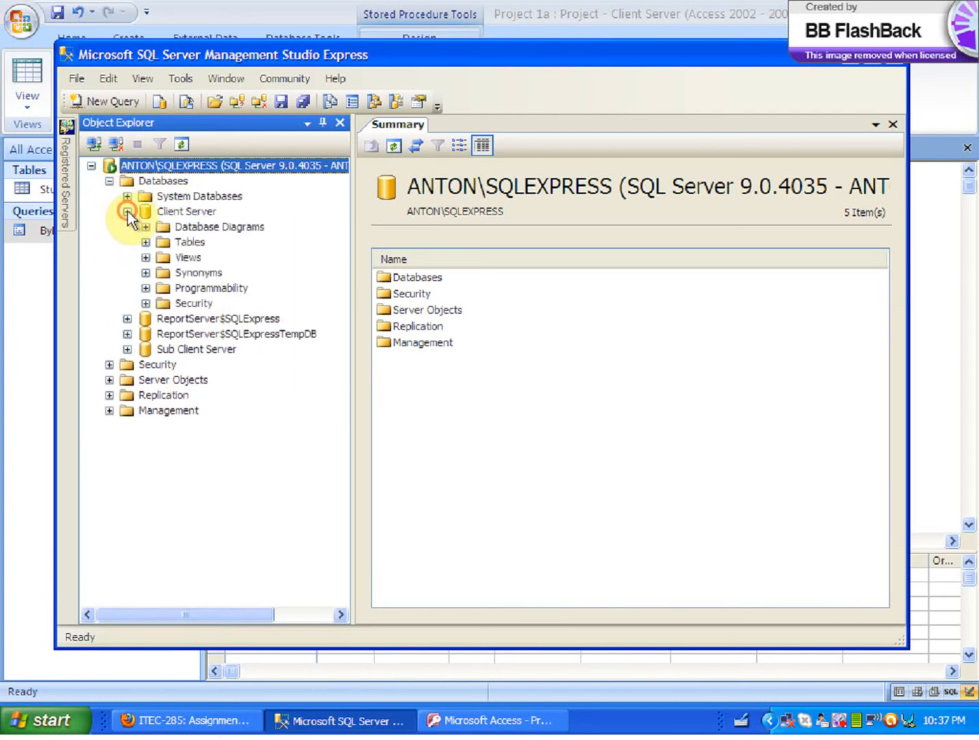
left_click(145, 288)
left_click(165, 305)
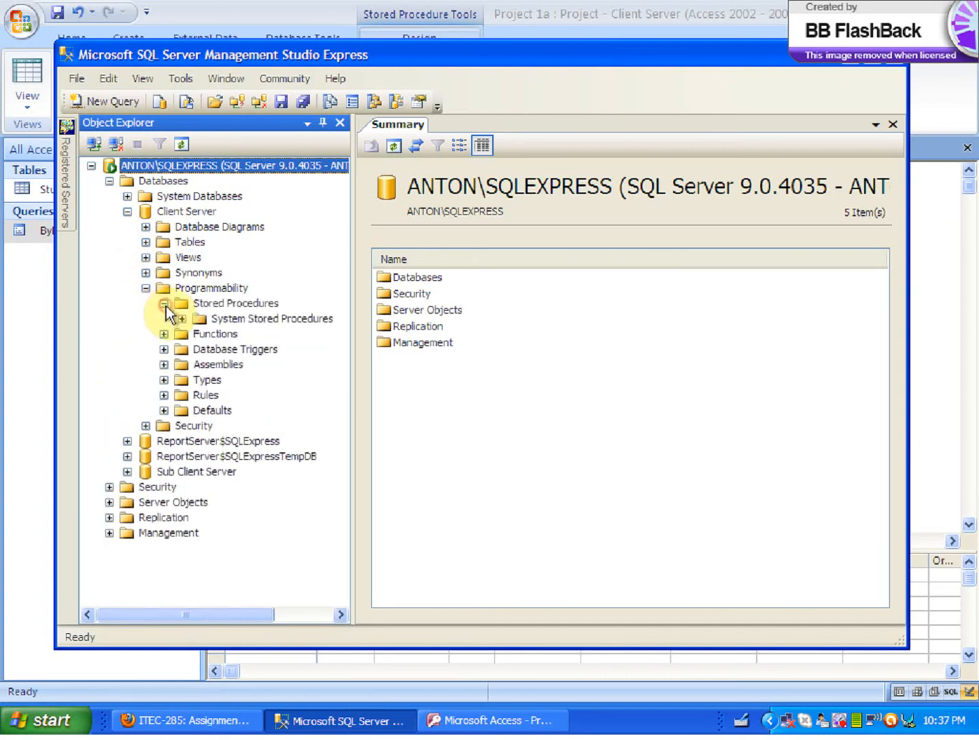
left_click(180, 318)
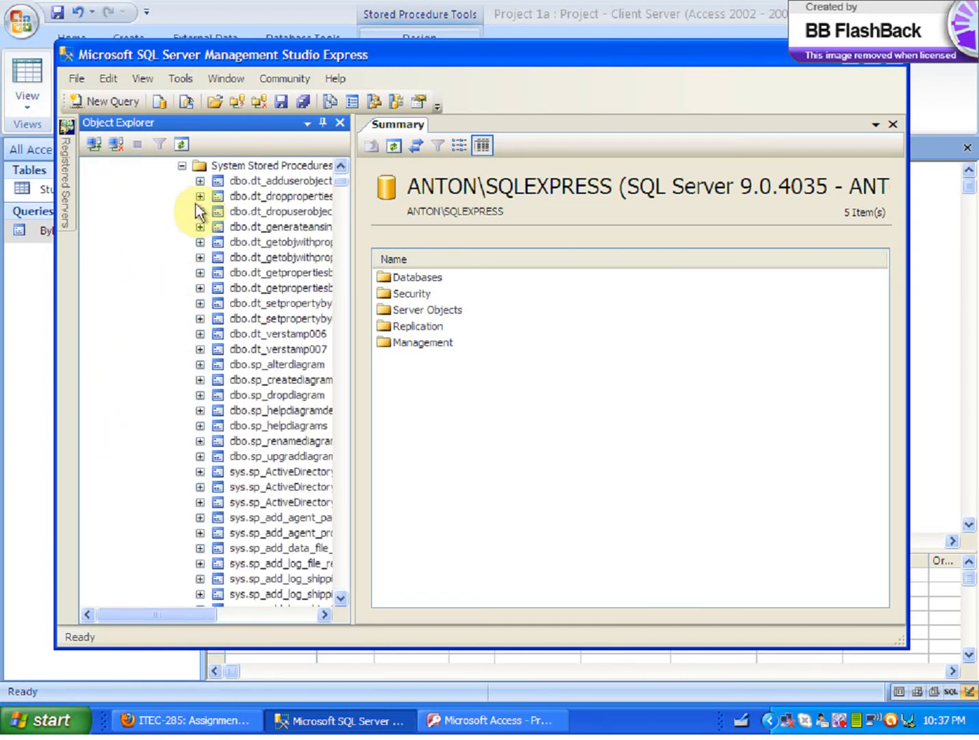
left_click(186, 166)
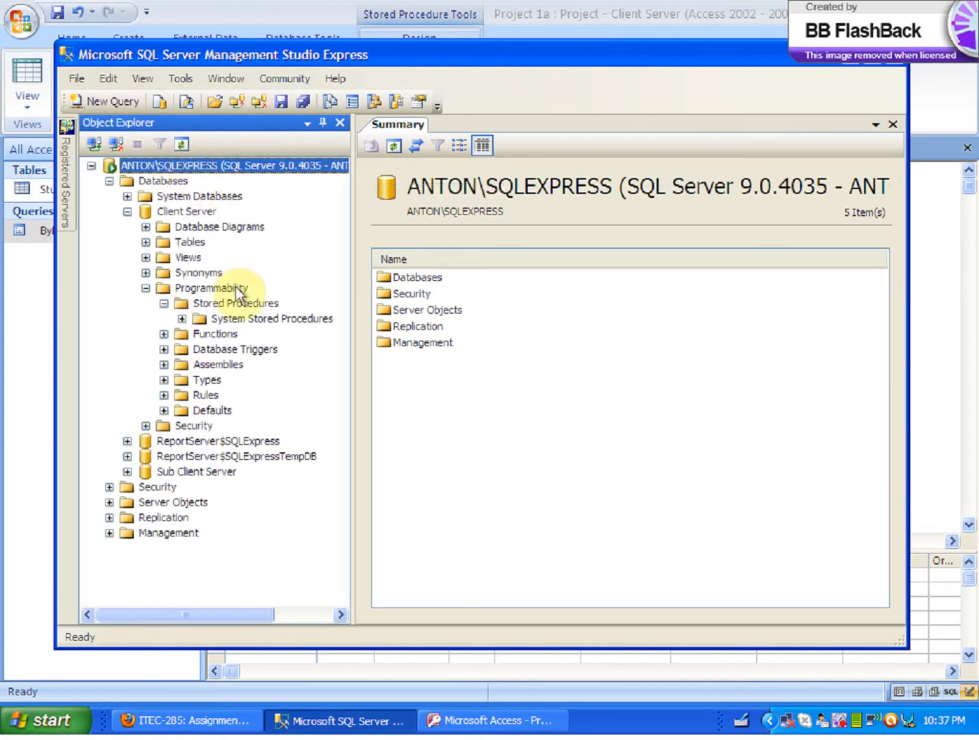
- Return to Microsoft Access and display the SQL code of the ByName stored procedure
left_click(713, 27)
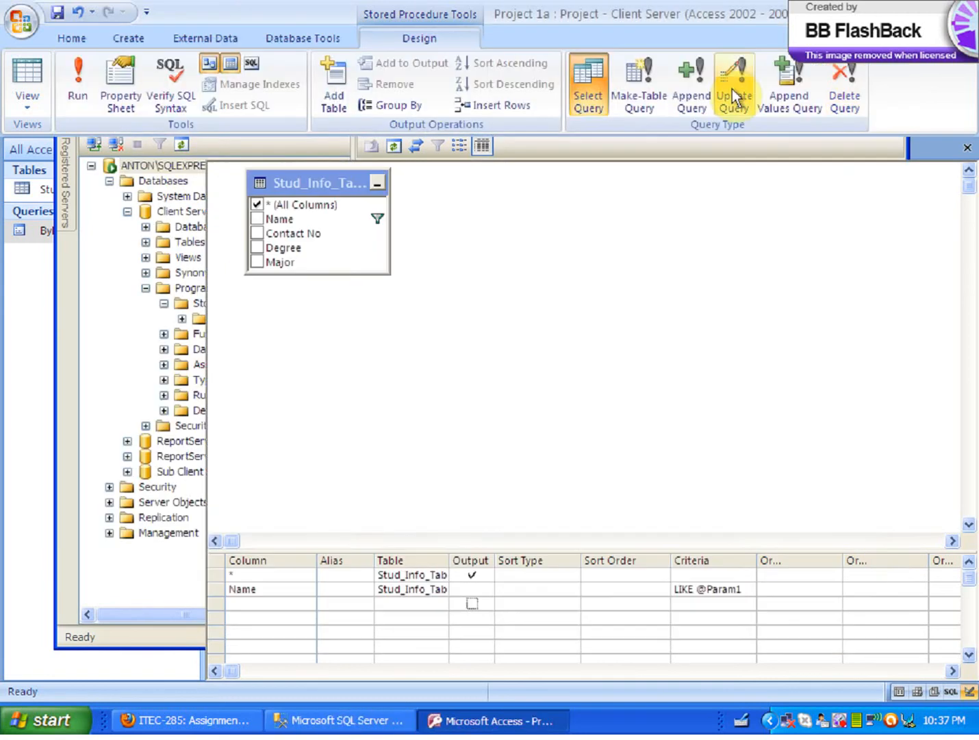
left_click(89, 231)
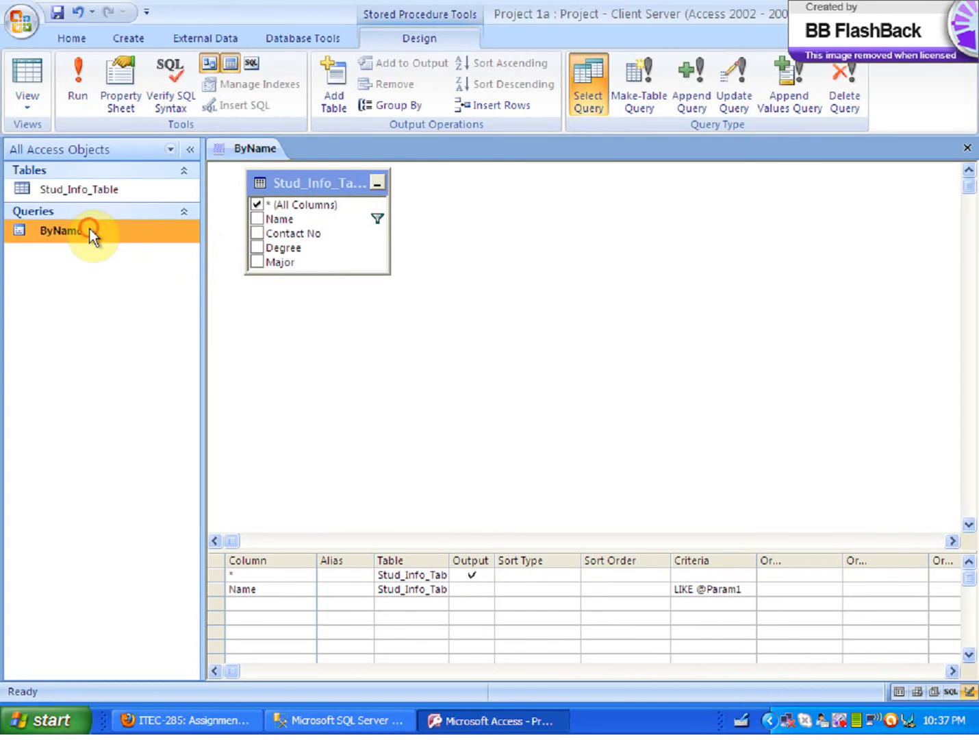
left_click(31, 107)
left_click(56, 265)
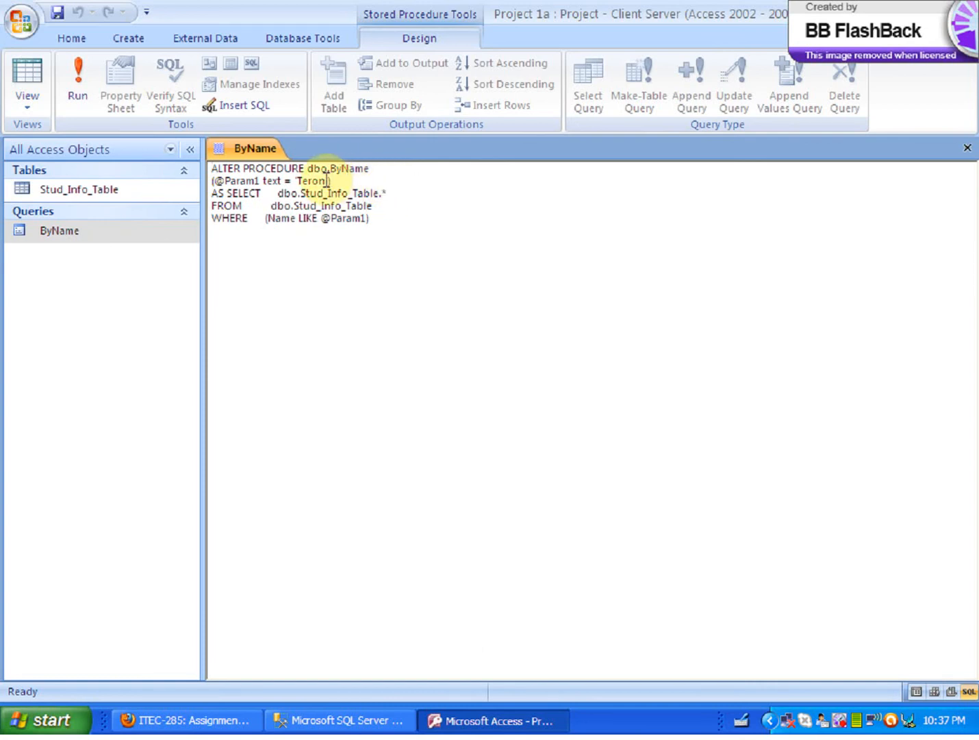
- Run the ByName stored procedure and compare its output with the records in Stud_Info_Table
double_click(99, 232)
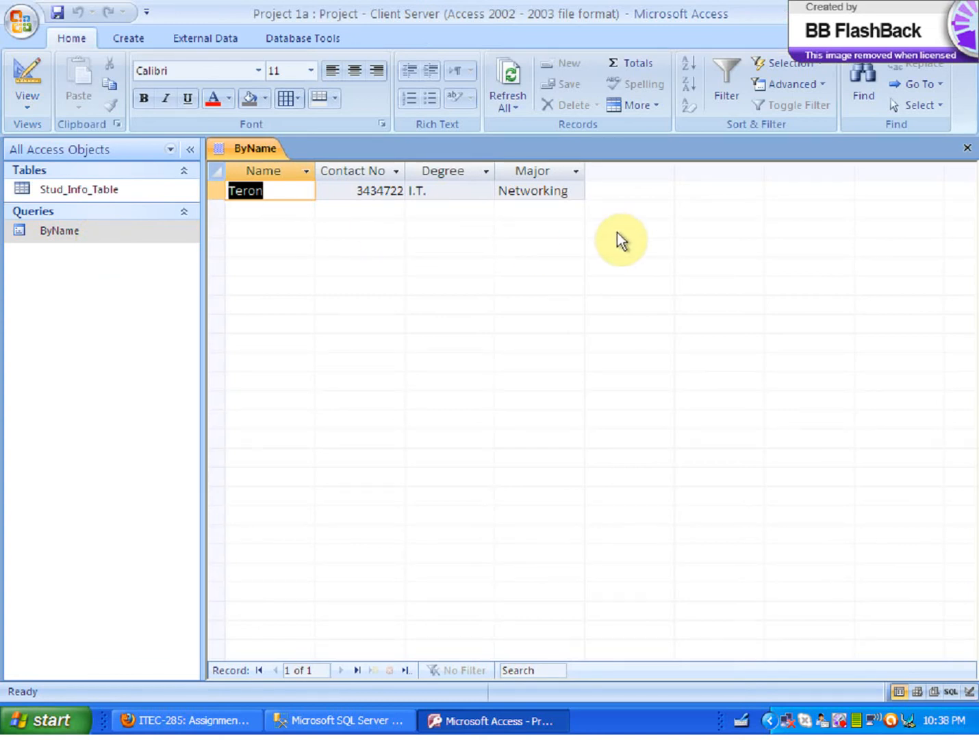
left_click(101, 187)
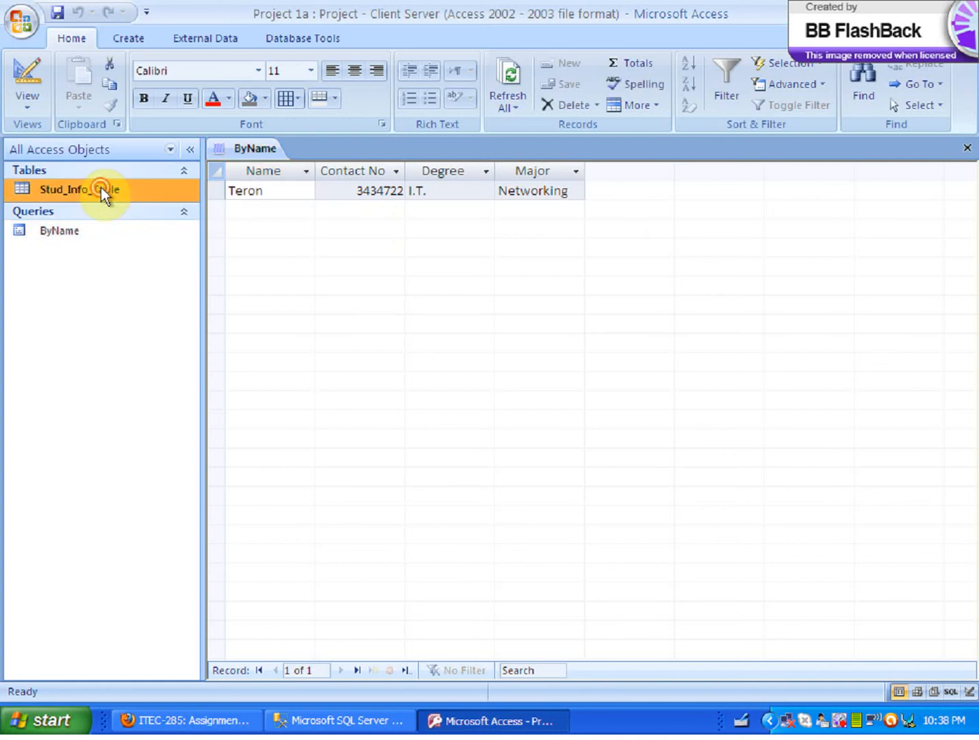
double_click(101, 187)
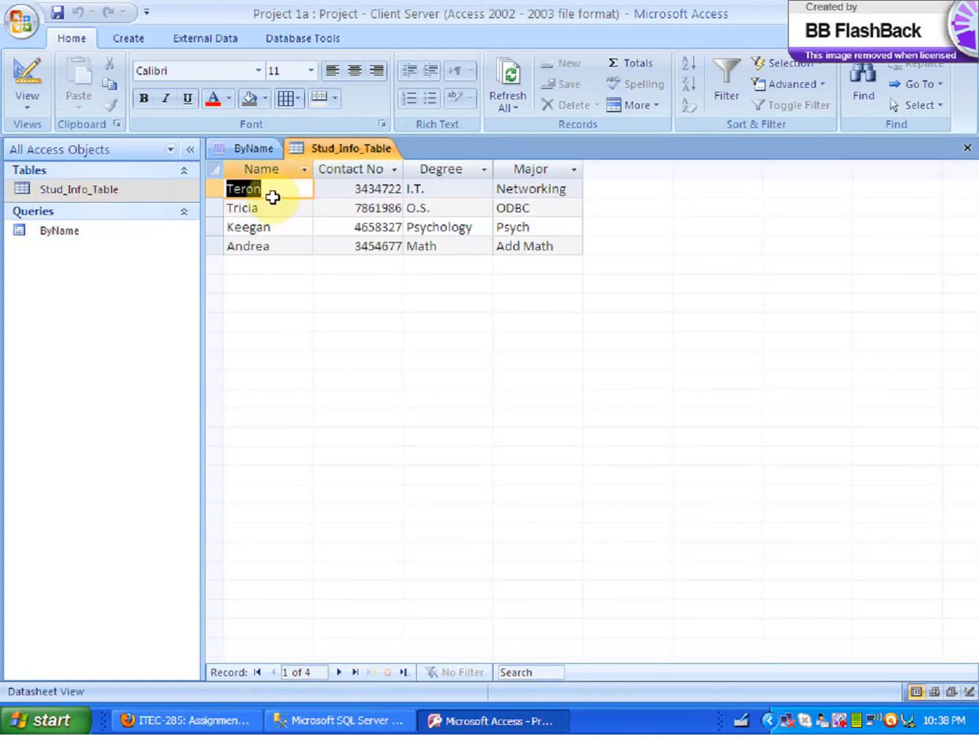
left_click(98, 230)
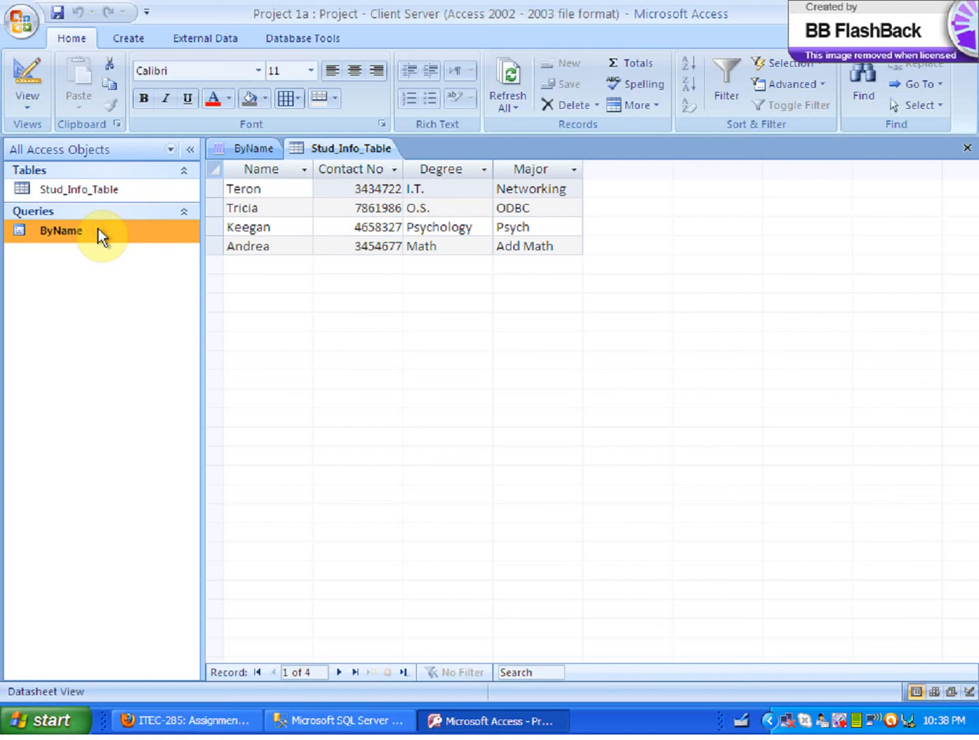
double_click(98, 230)
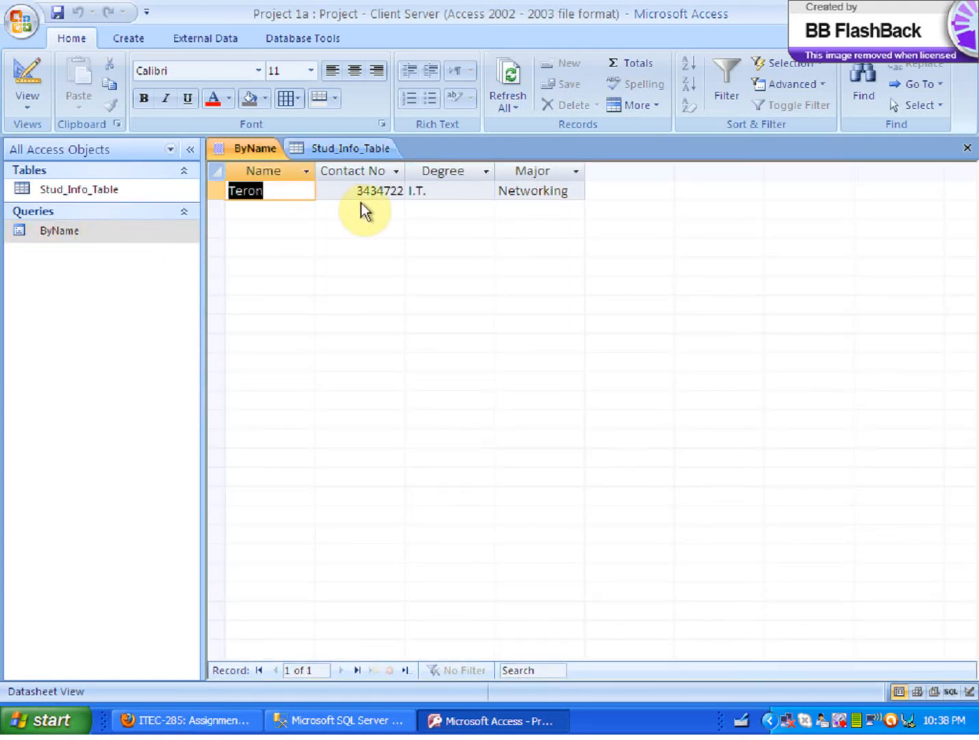
double_click(127, 189)
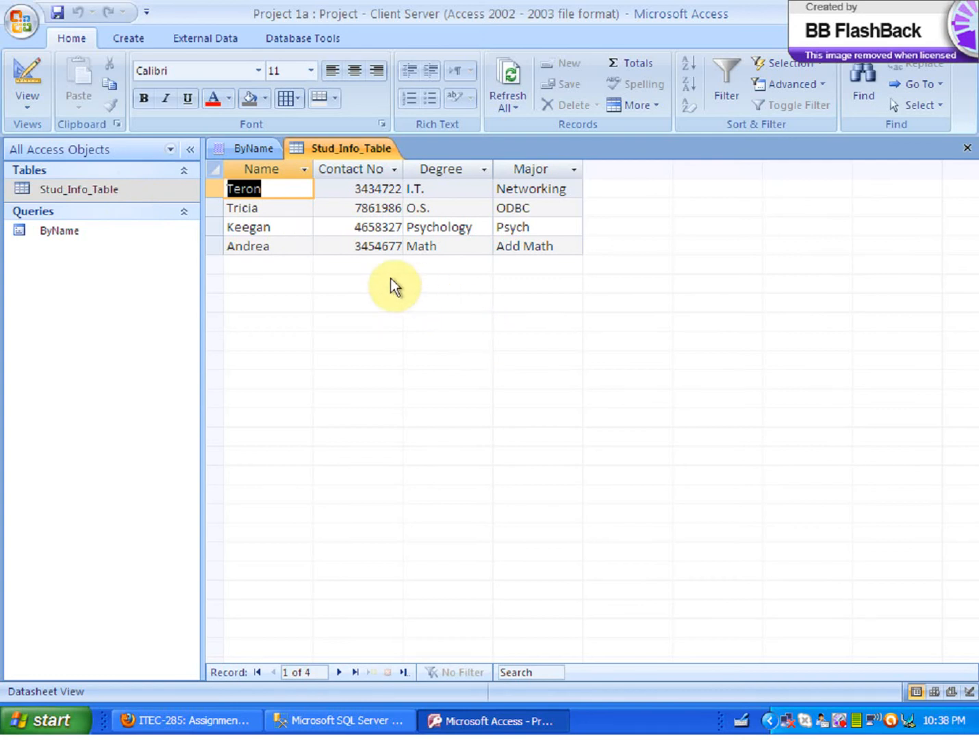
- Show the ByName output, switch to SQL Server Management Studio Express and check the Client Server database's Stored Procedures folder
double_click(127, 231)
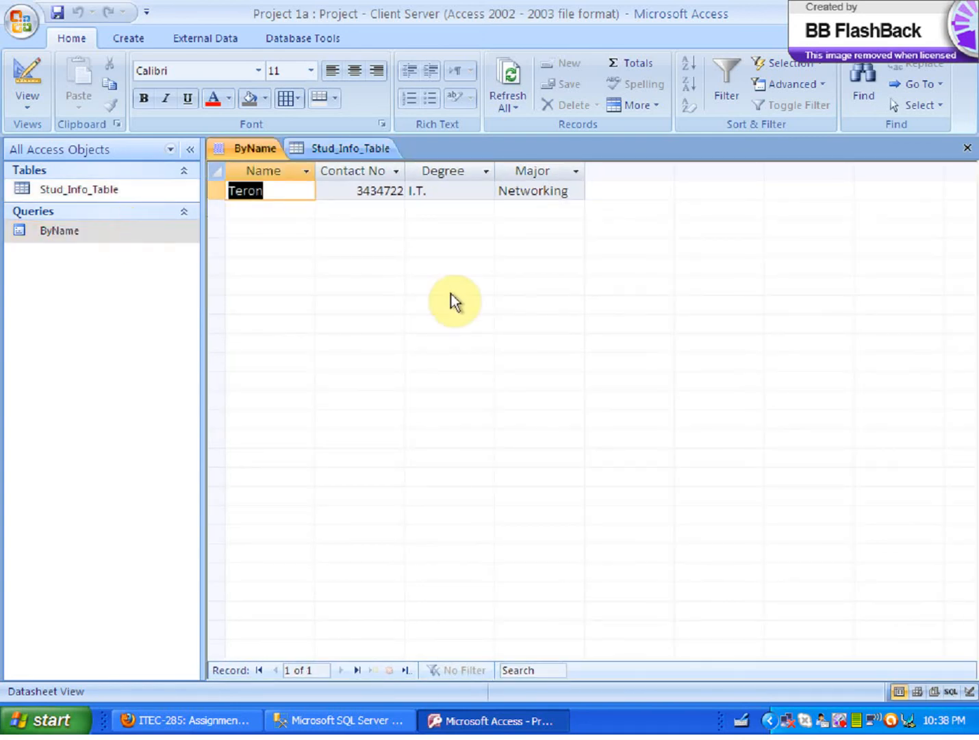
left_click(372, 718)
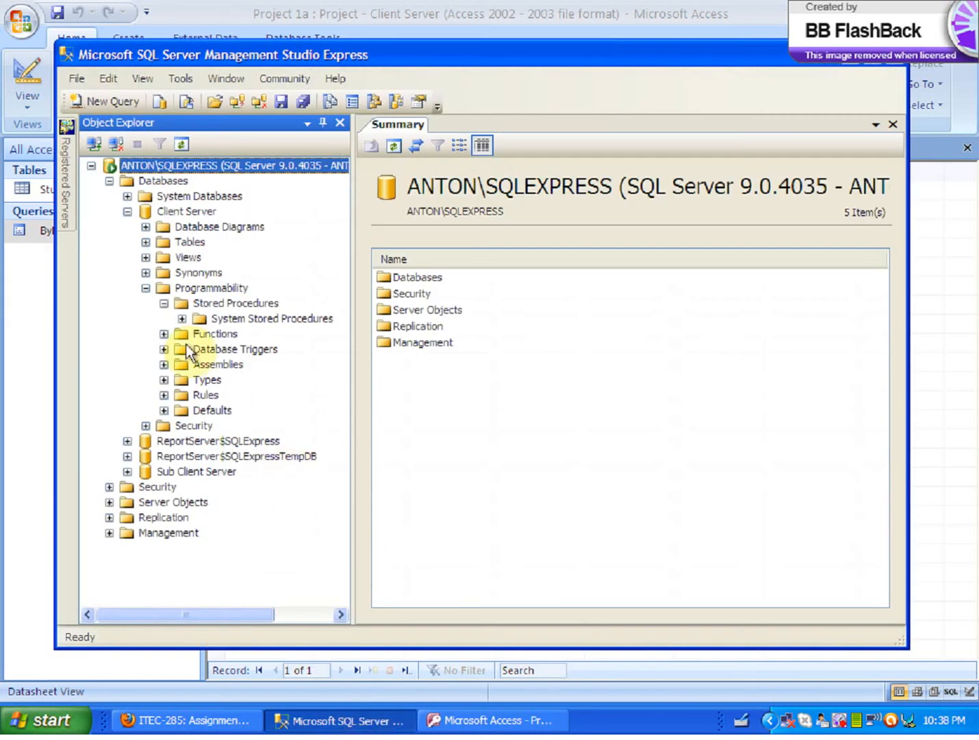
left_click(165, 304)
left_click(164, 304)
left_click(163, 304)
left_click(163, 304)
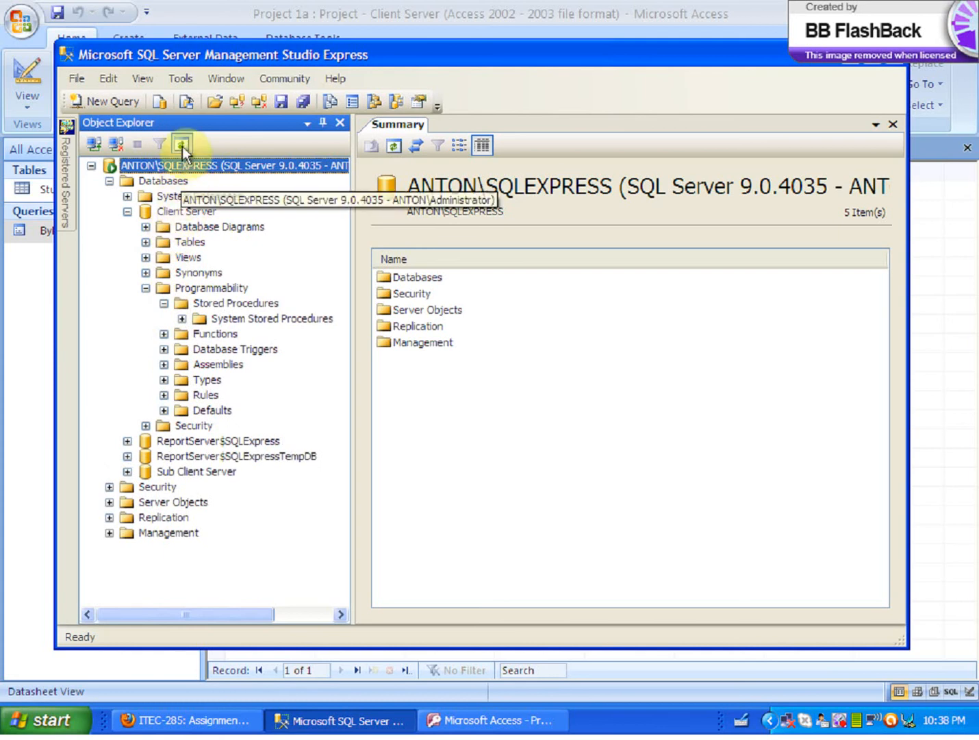
left_click(163, 304)
left_click(146, 288)
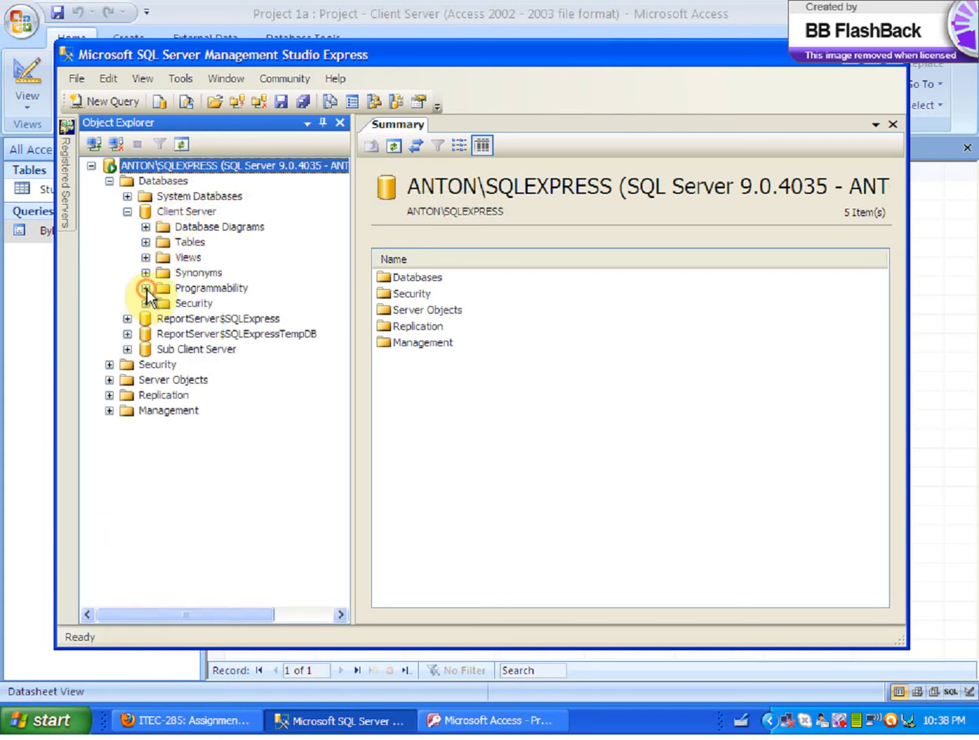
- Refresh the server's object tree and select the dbo.ByName stored procedure under Programmability in the Client Server database
left_click(182, 144)
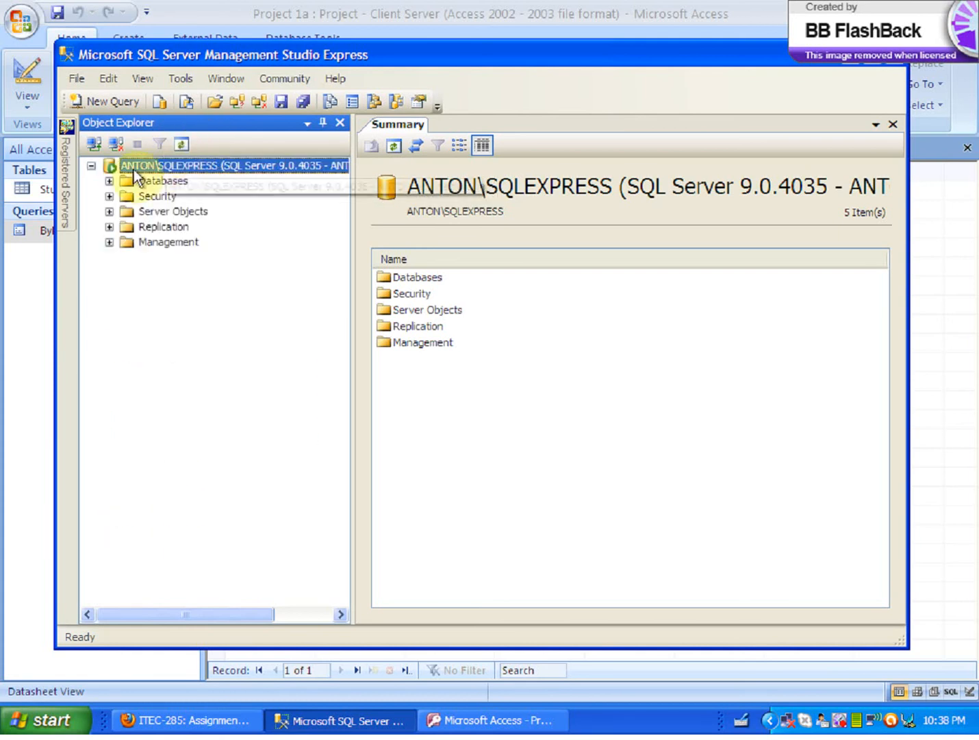
left_click(109, 182)
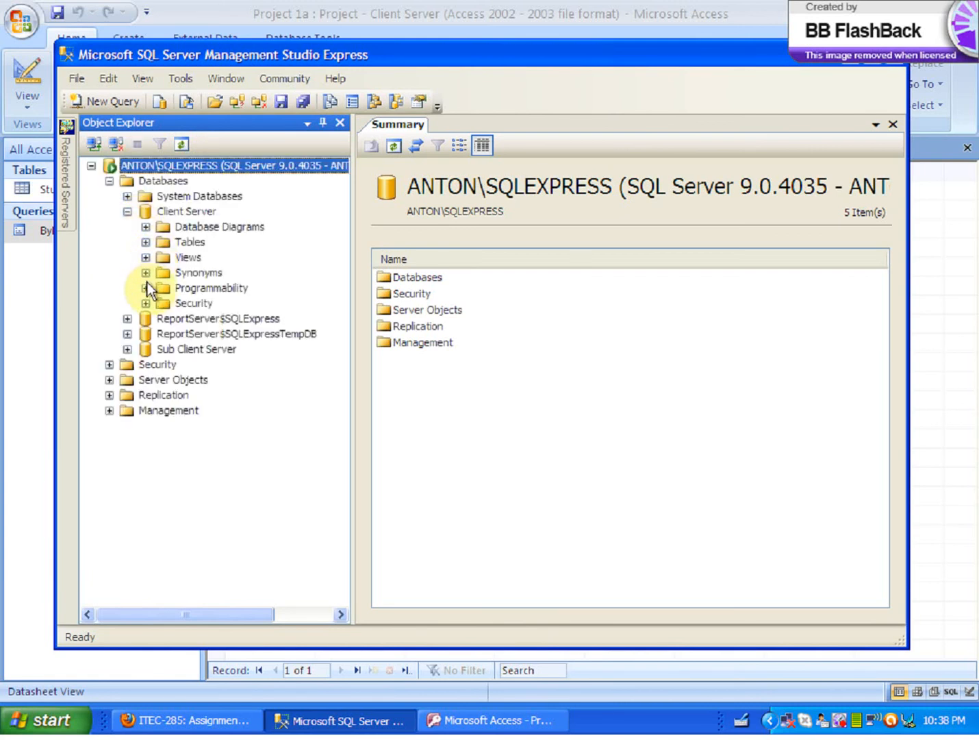
left_click(145, 288)
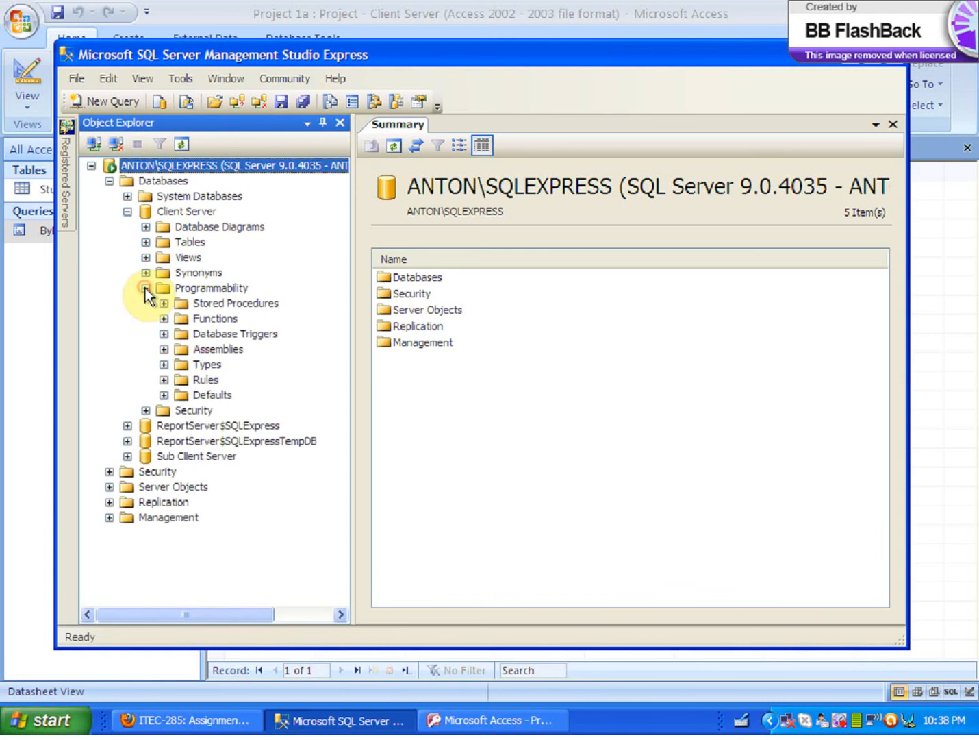
left_click(164, 303)
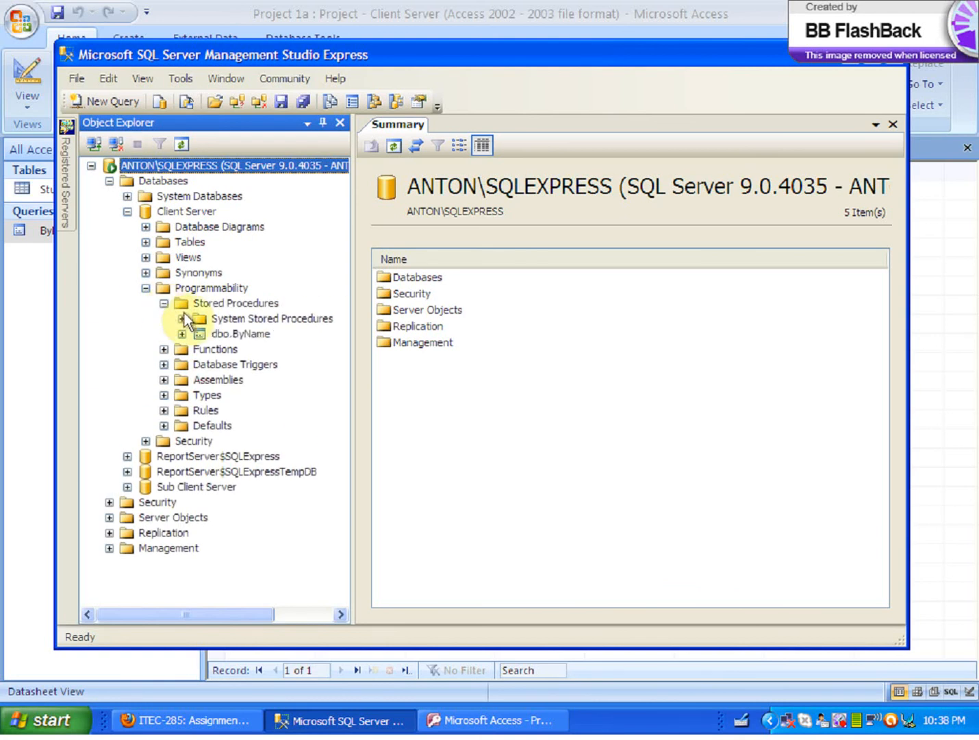
left_click(216, 335)
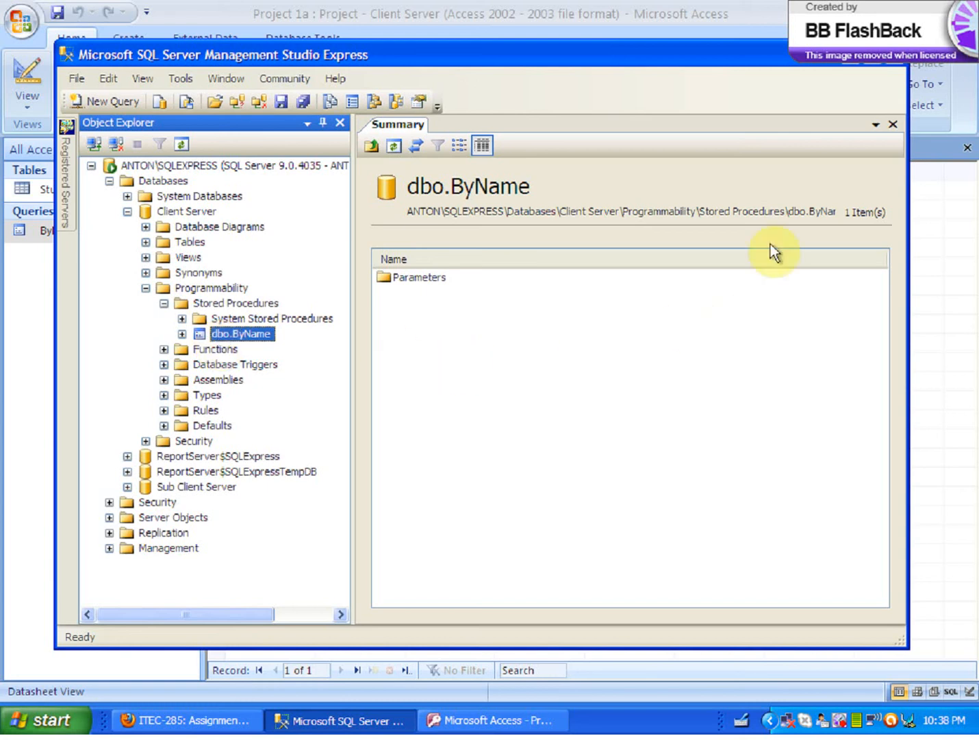
- Return to Microsoft Access and display the records of Stud_Info_Table
left_click(850, 59)
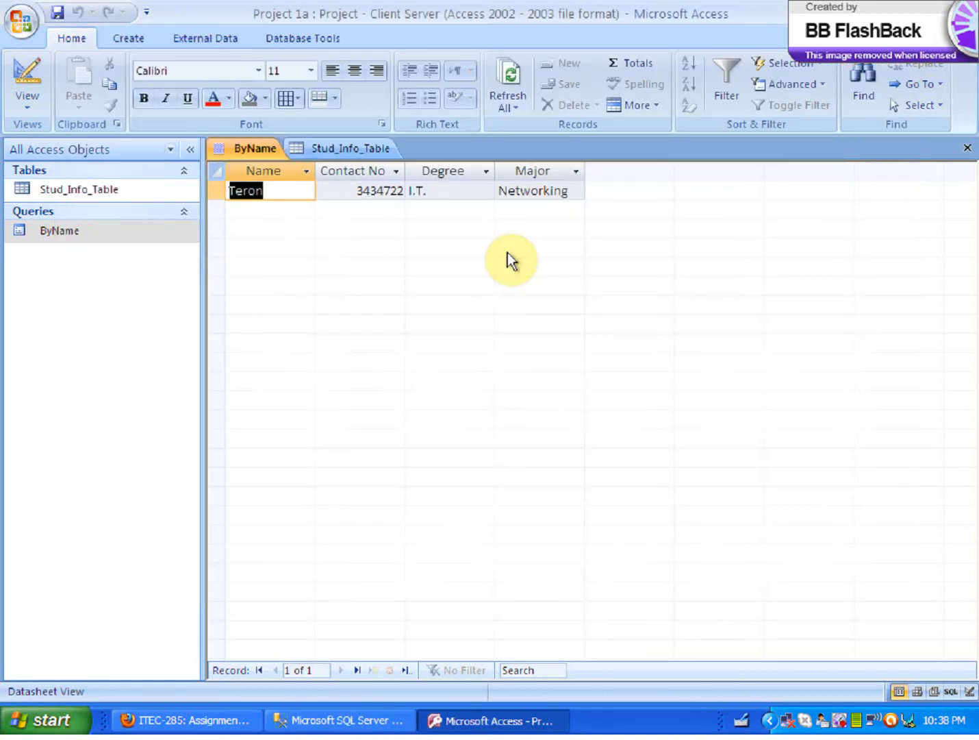
left_click(96, 232)
left_click(330, 147)
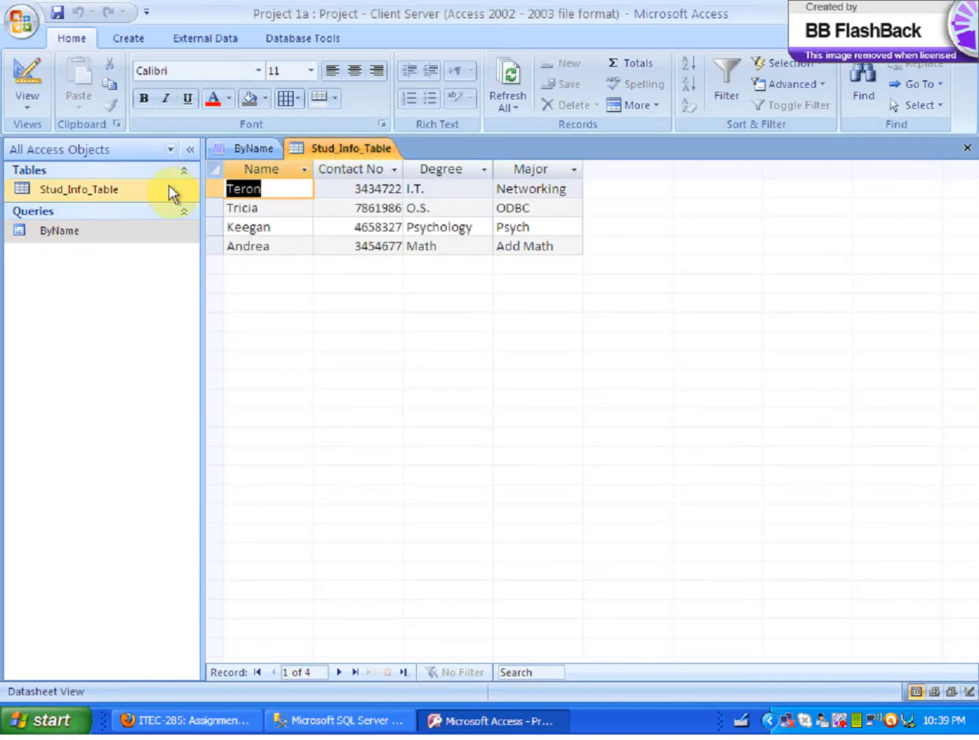
right_click(120, 233)
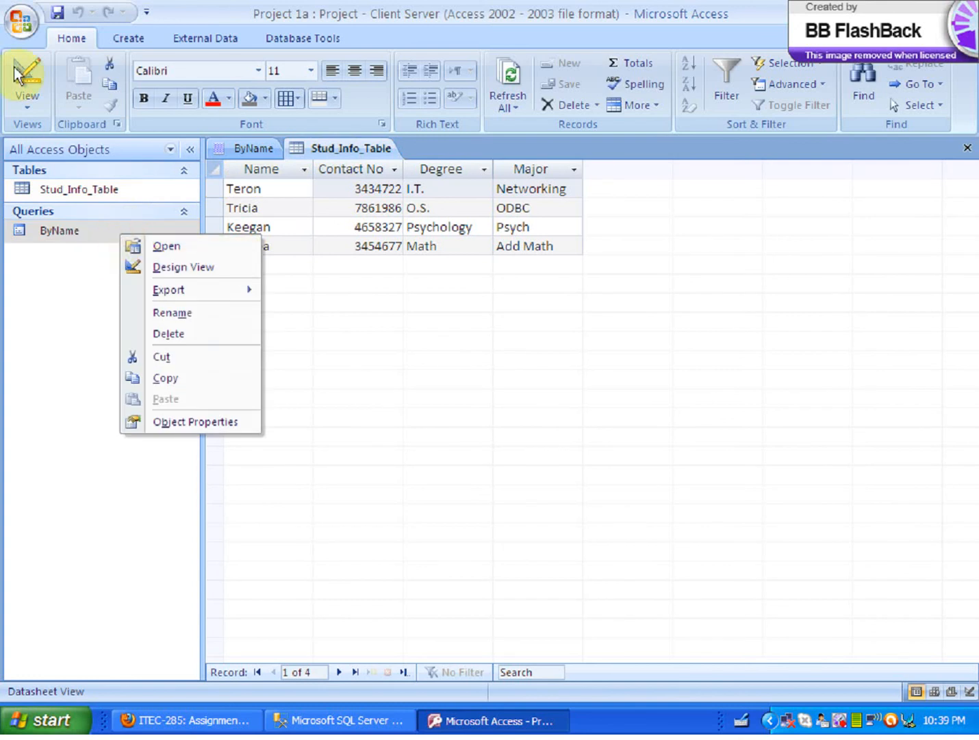
left_click(25, 96)
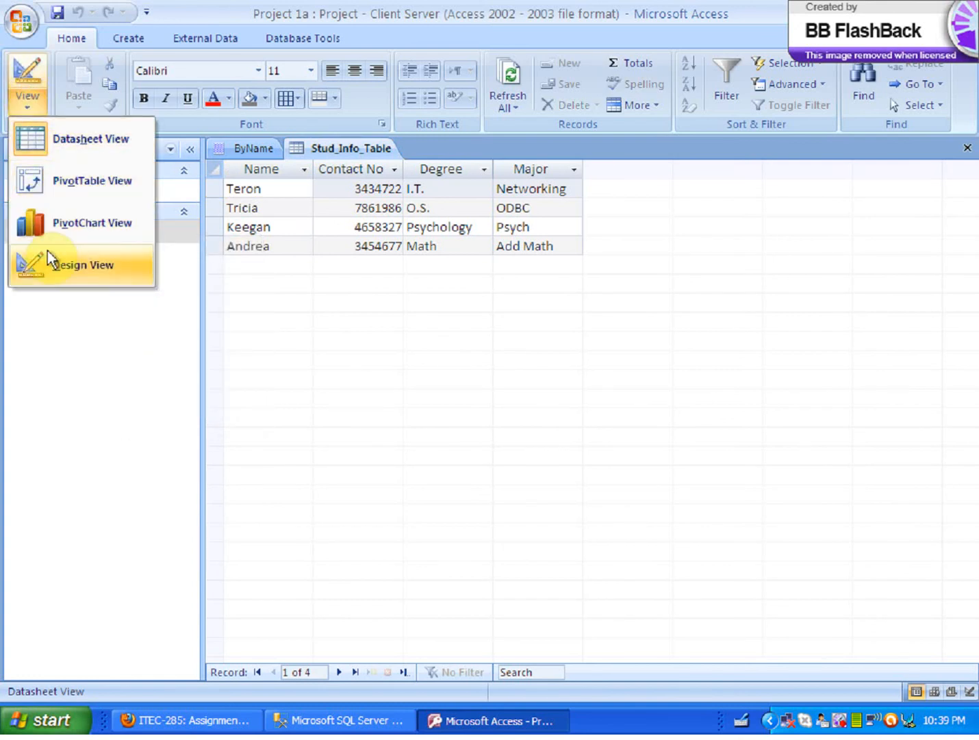
left_click(55, 326)
left_click(55, 236)
left_click(28, 102)
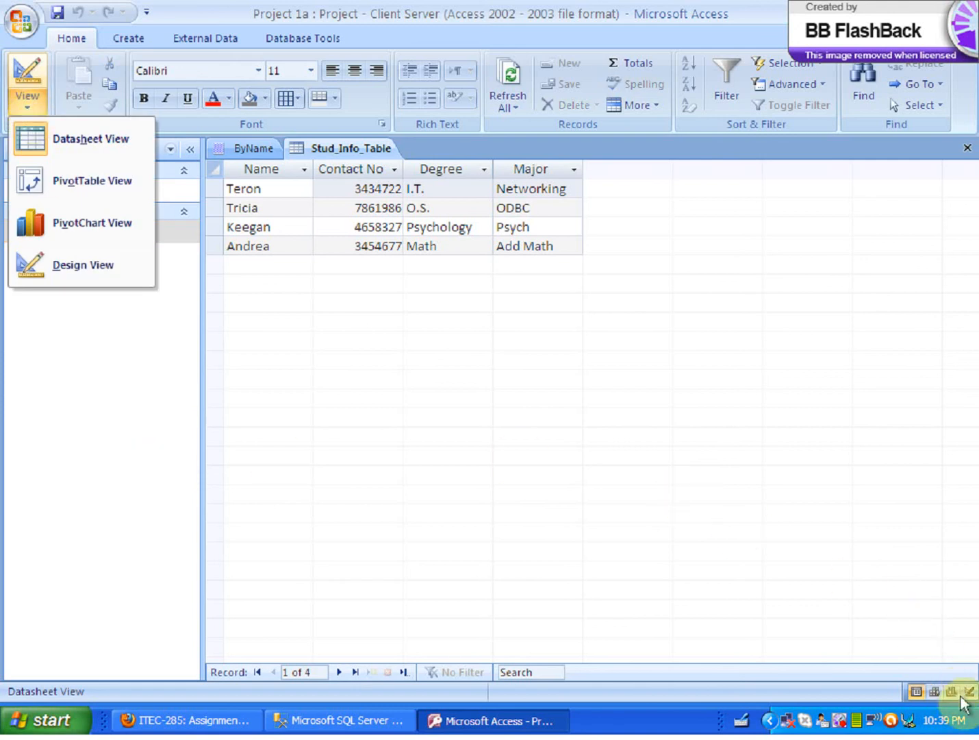
left_click(82, 425)
double_click(43, 231)
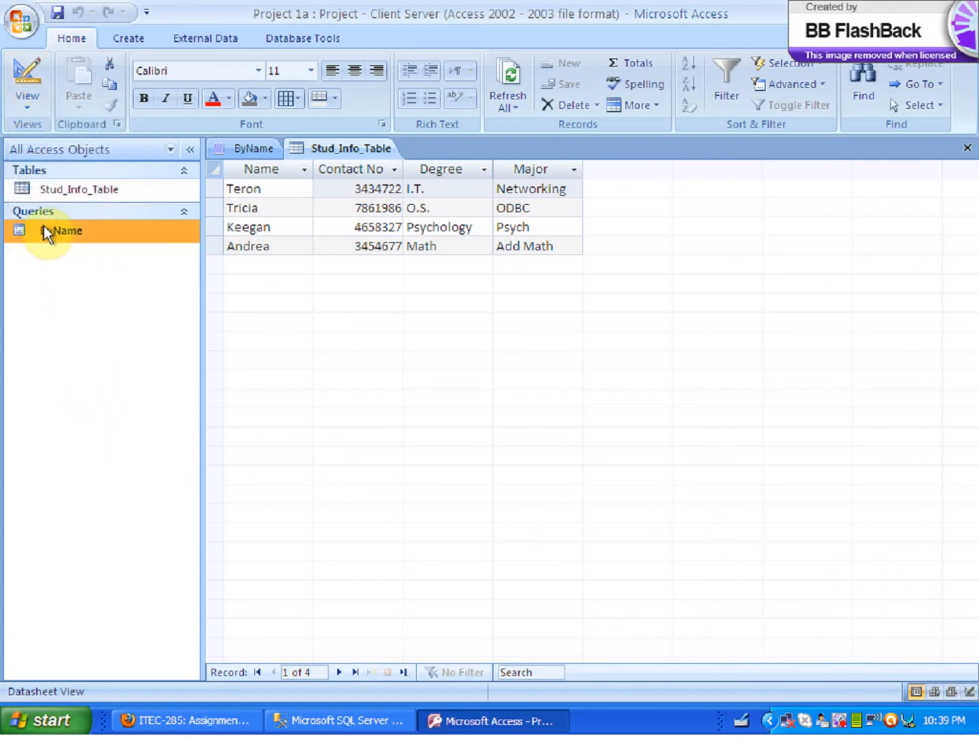
right_click(46, 232)
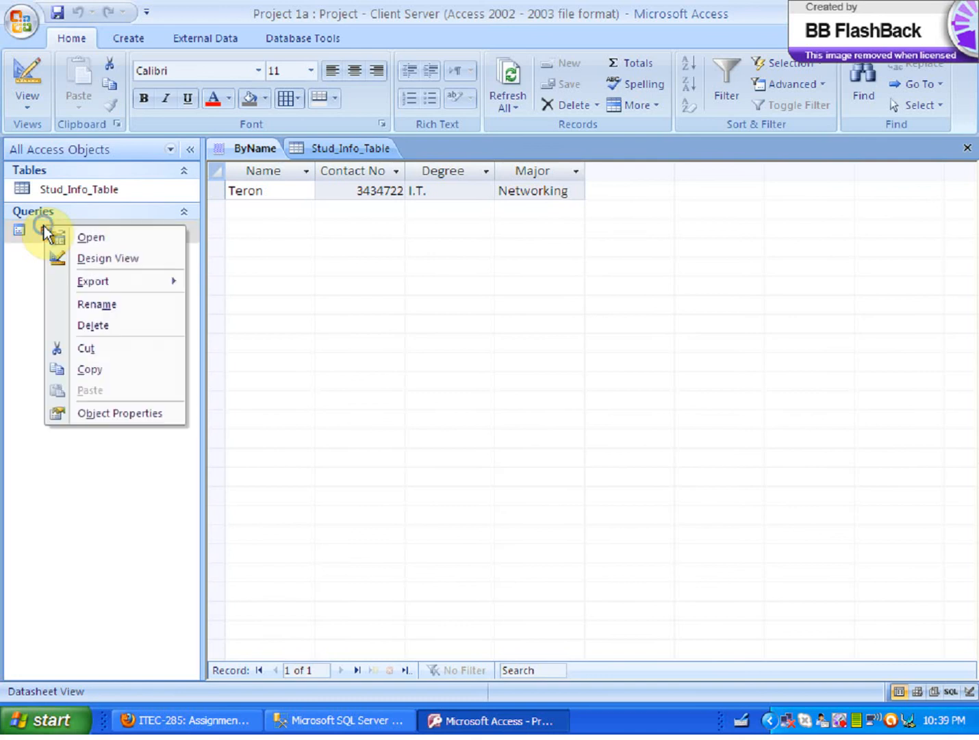
left_click(24, 97)
left_click(48, 264)
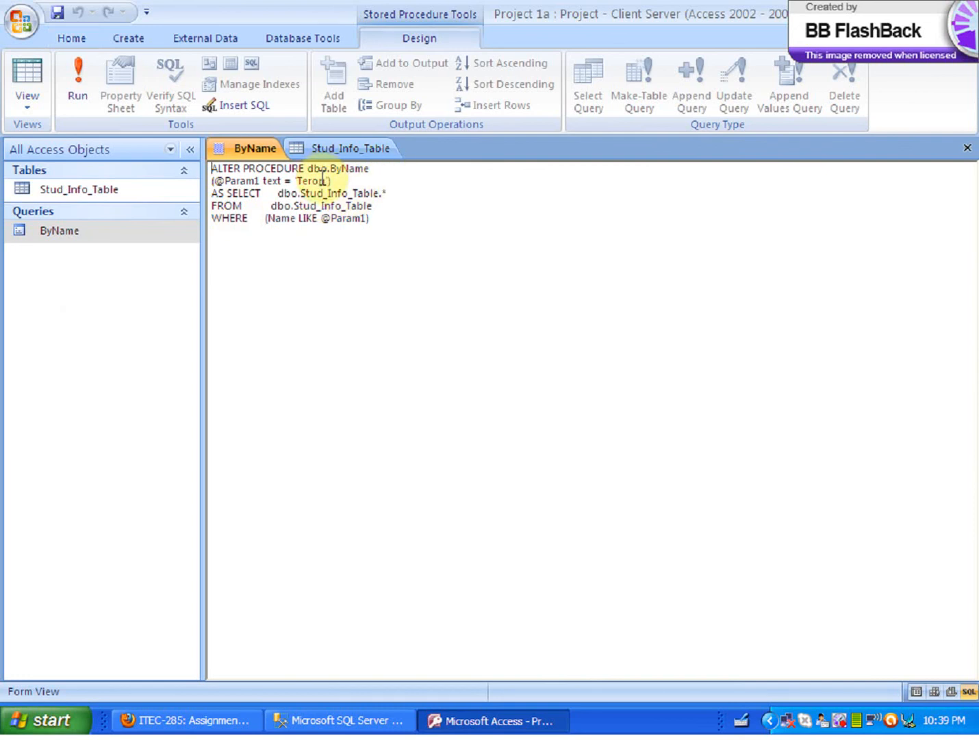
left_click_drag(326, 180, 297, 180)
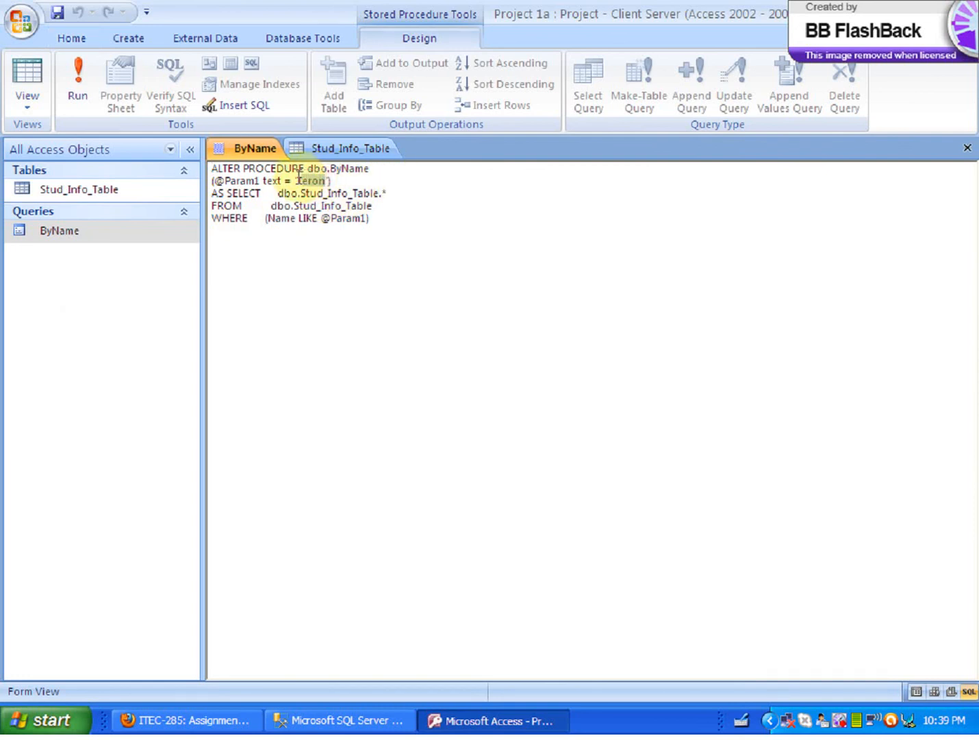